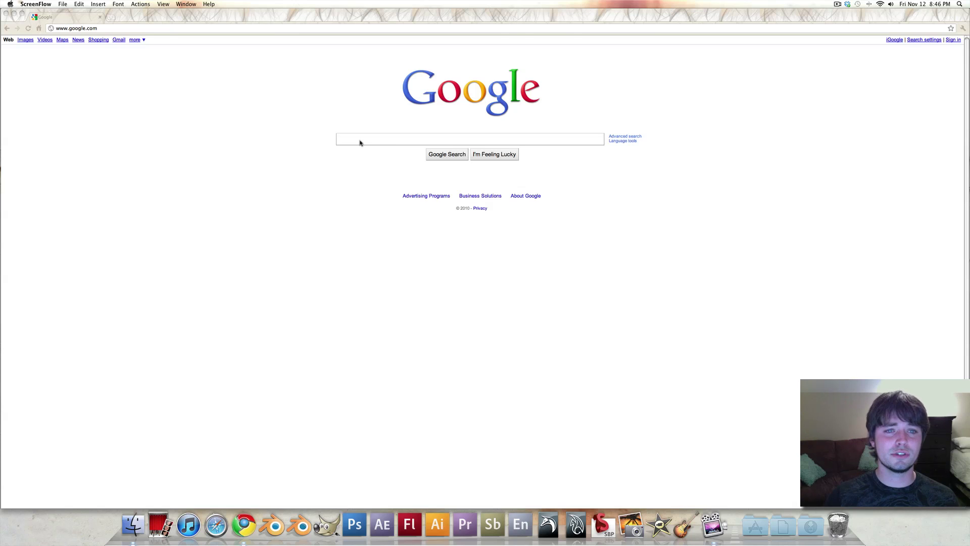
Step: Search Google Images for "apple logo" and limit the results to black and white images
text(ap)
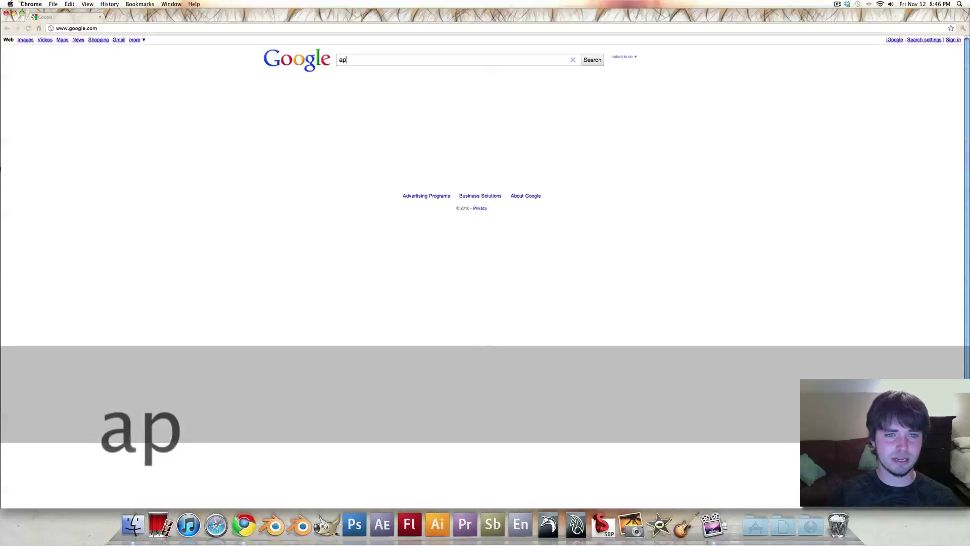
text(ple logog)
key(Return)
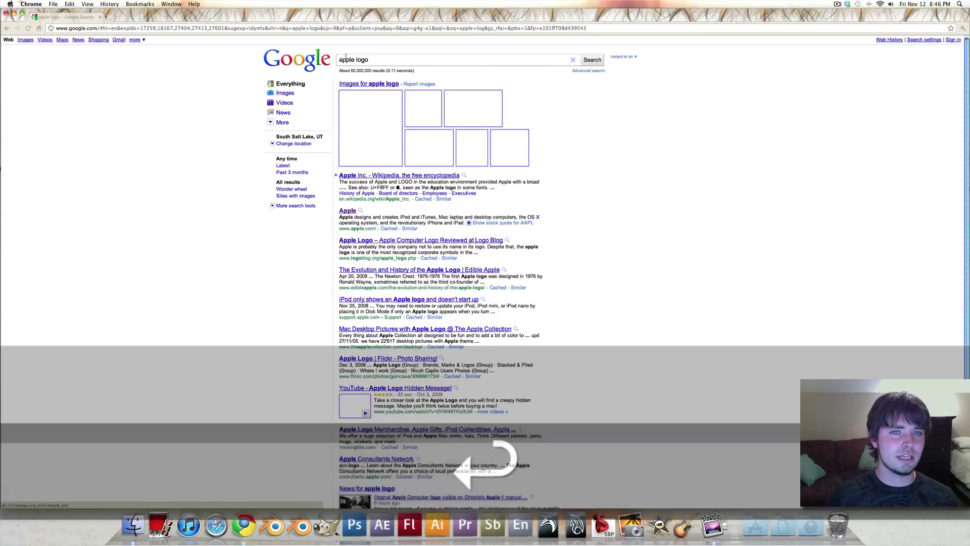
click(24, 40)
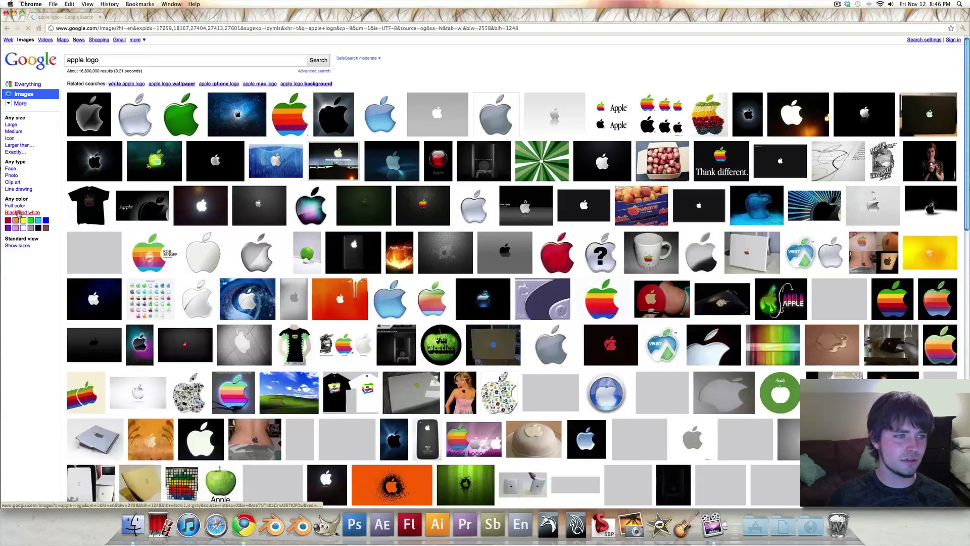
click(18, 213)
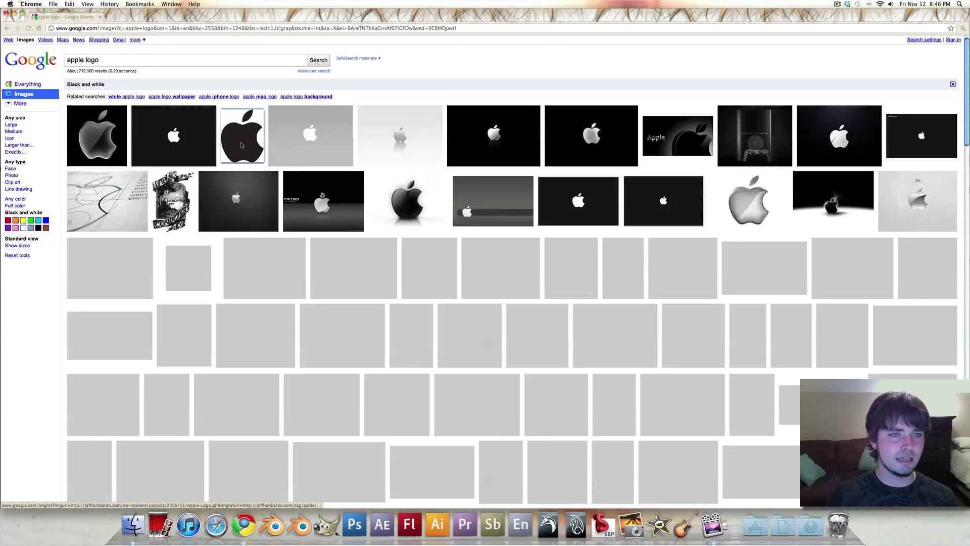
Step: Open the solid black Apple logo at full size, save the image to the computer and close the browser window
click(241, 145)
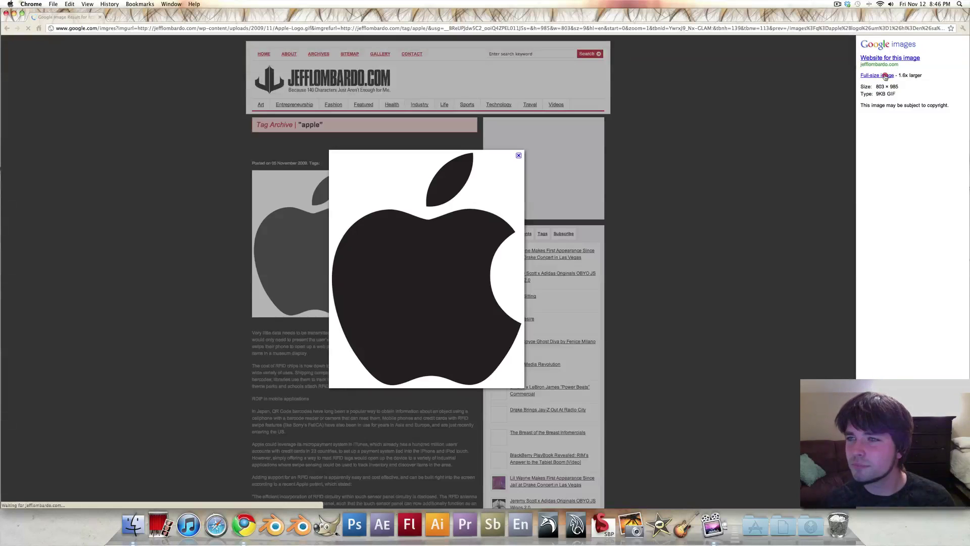
click(881, 74)
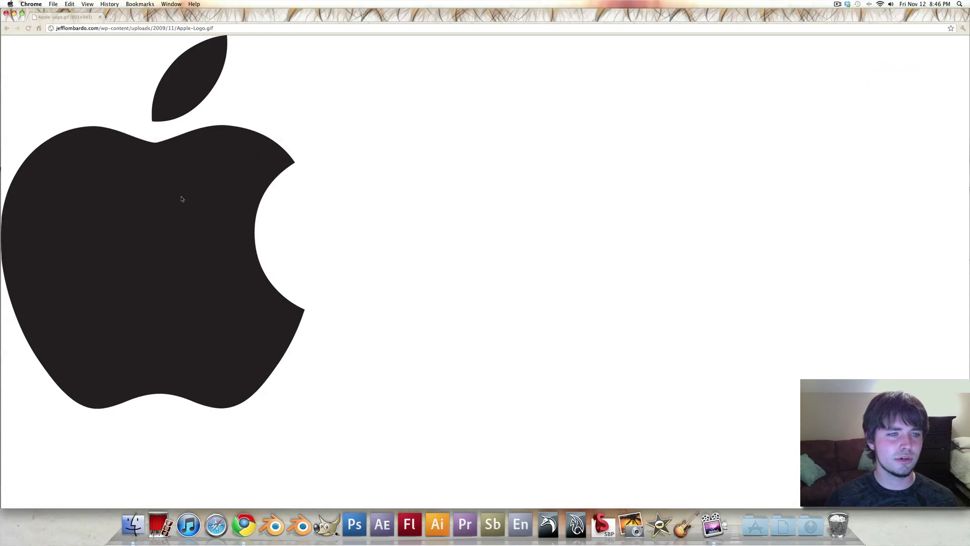
right_click(191, 165)
click(420, 152)
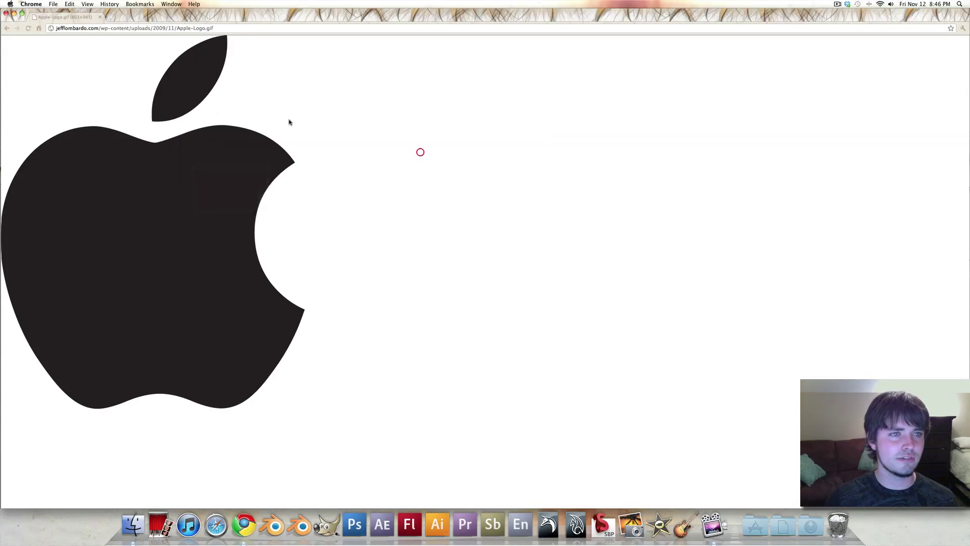
click(6, 13)
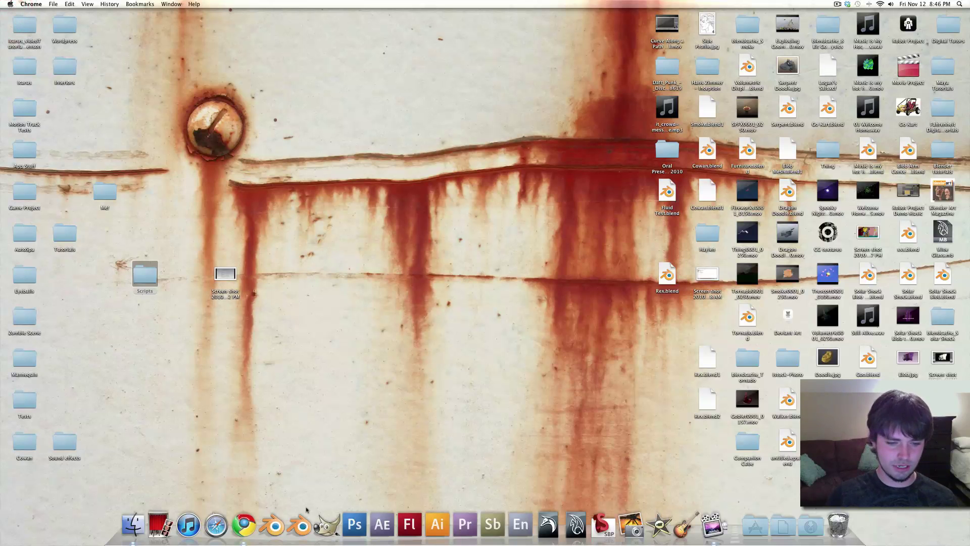
Step: Launch Blender, dismiss the splash screen and delete the default cube
click(302, 524)
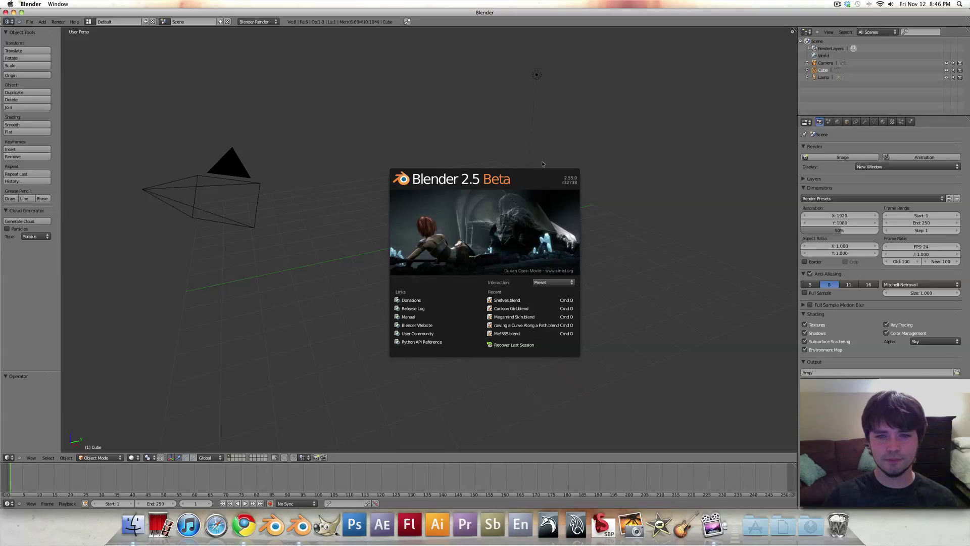
click(521, 150)
key(x)
click(433, 245)
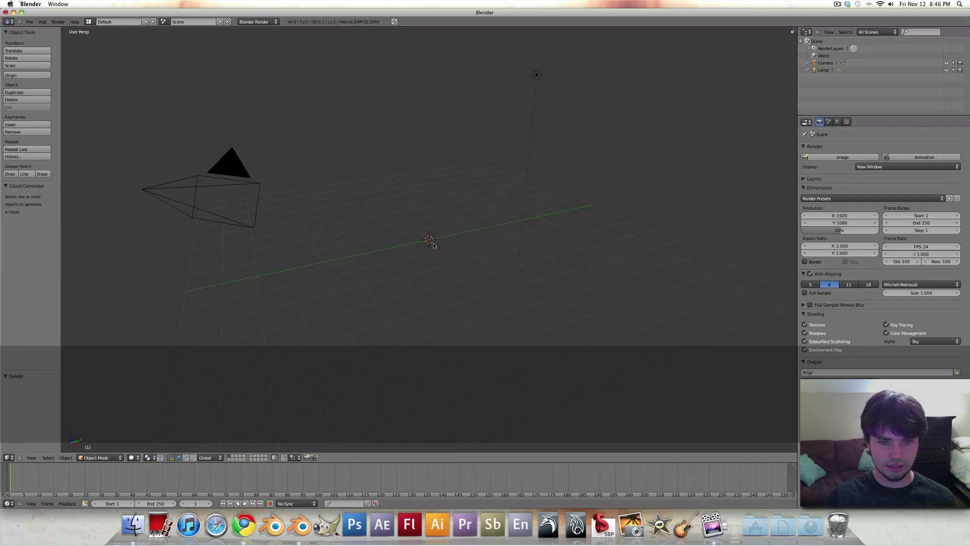
Step: Switch to the top orthographic view and enable background images with one new image slot
key(KP_7)
key(KP_5)
alt+shift+drag(529, 229, 431, 218)
key(n)
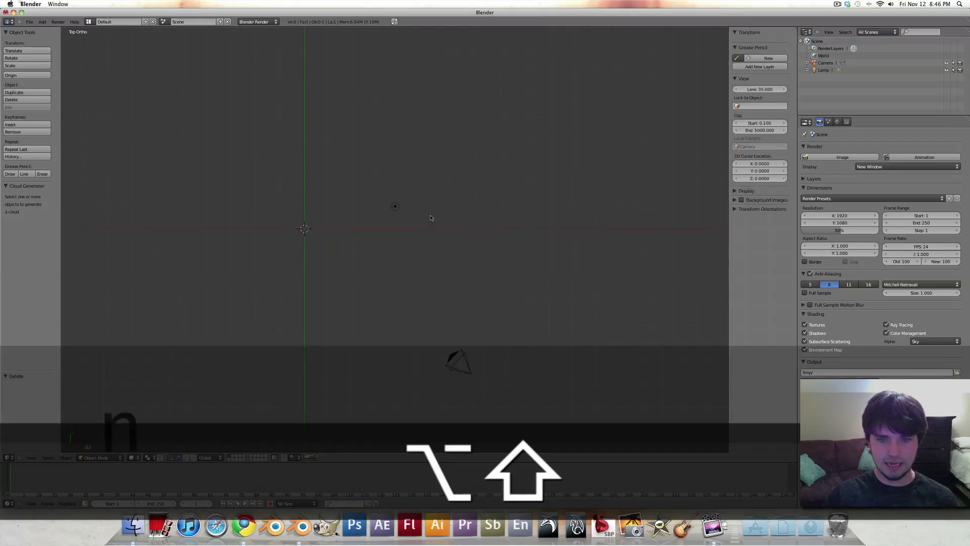
click(741, 200)
click(734, 201)
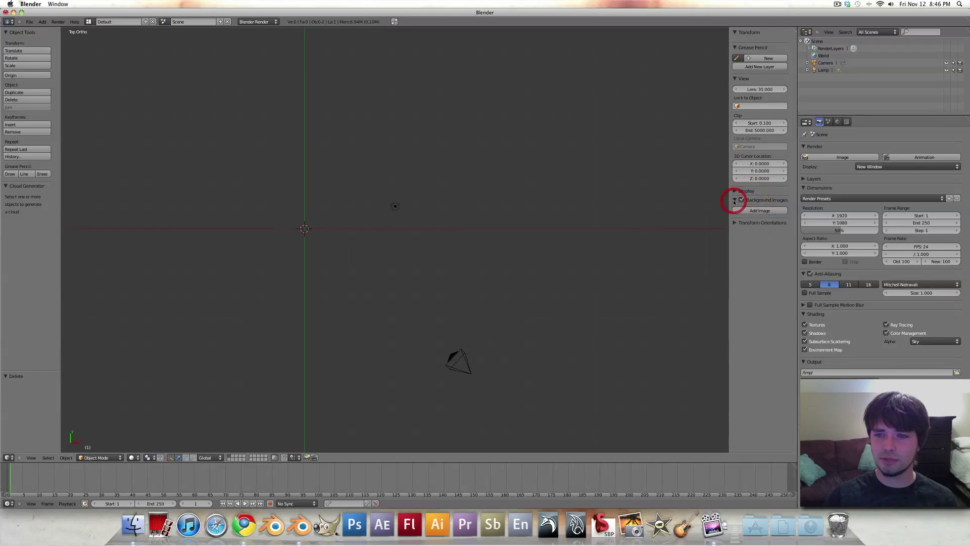
click(740, 211)
click(738, 223)
Step: Load Apple-Logo.gif from the Downloads folder as the viewport's background image
click(768, 245)
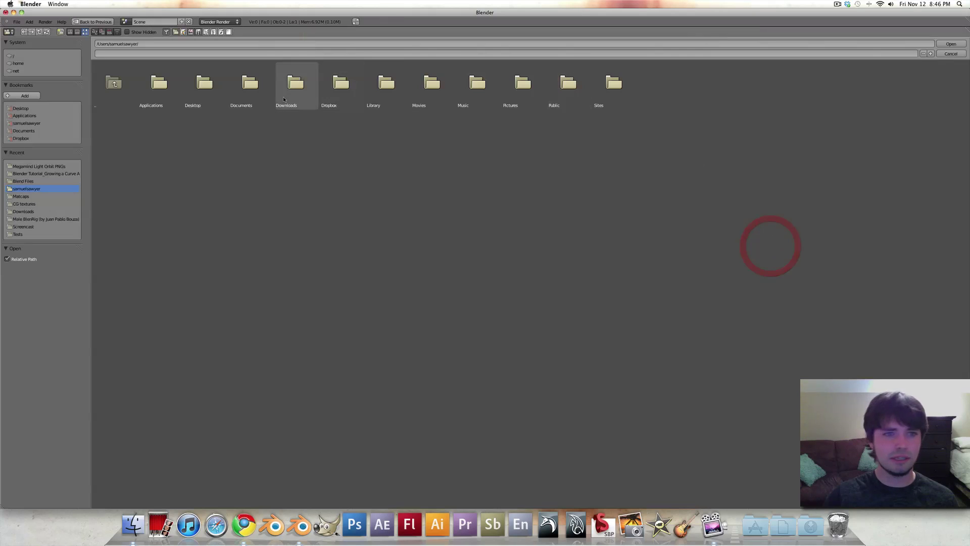
double_click(297, 85)
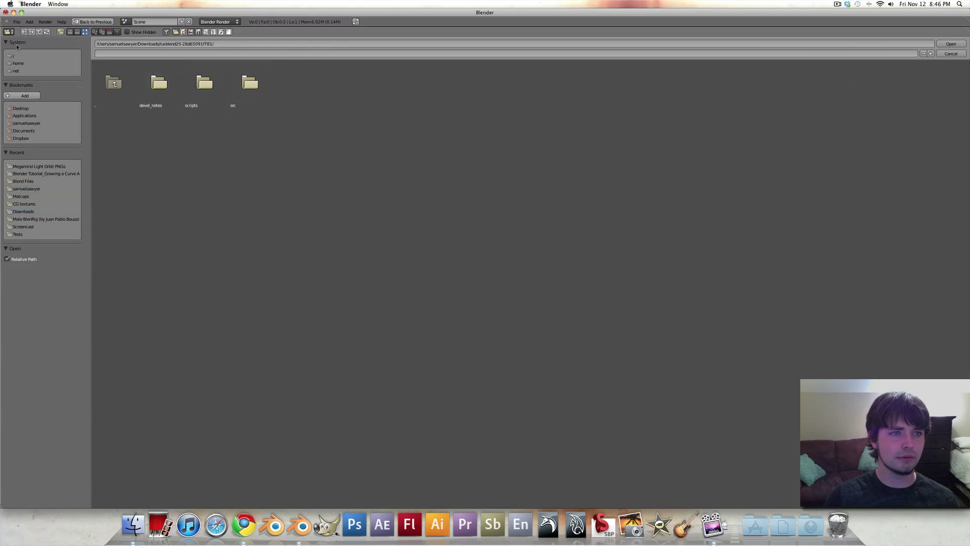
click(103, 70)
click(750, 89)
click(955, 45)
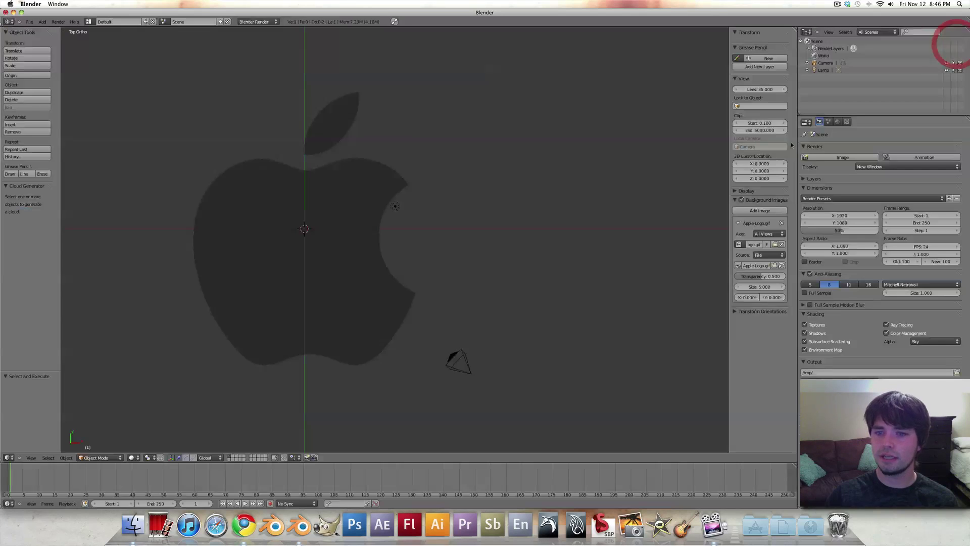
Step: Add a curve circle at the 3D cursor and scale it up by about 4.14
alt+shift+drag(394, 224, 513, 212)
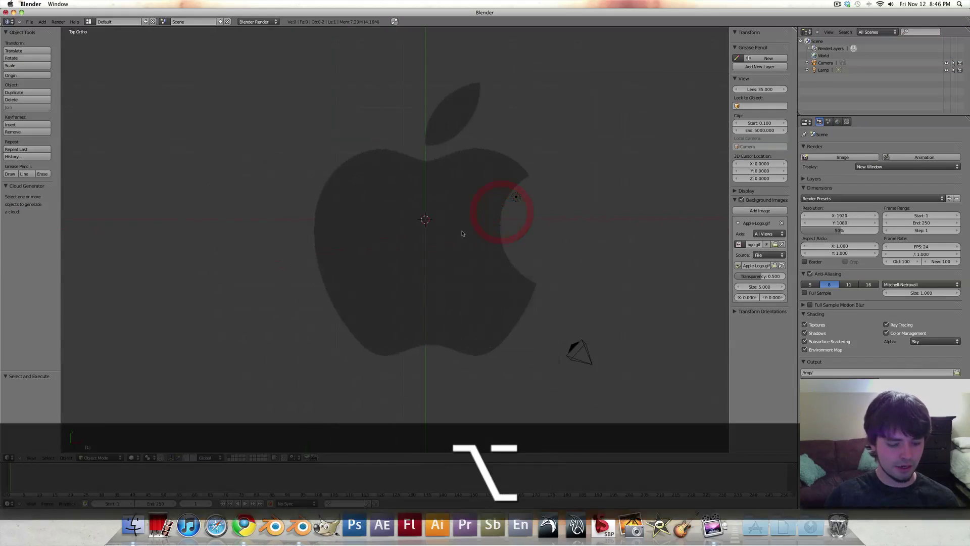
key(shift+a)
mouse_move(458, 239)
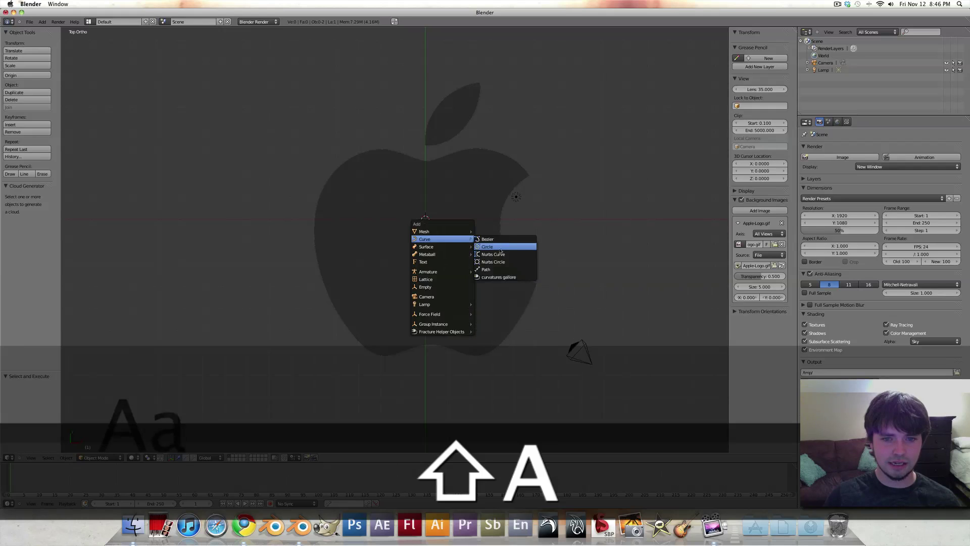
click(499, 249)
alt+shift+drag(500, 249, 477, 224)
key(s)
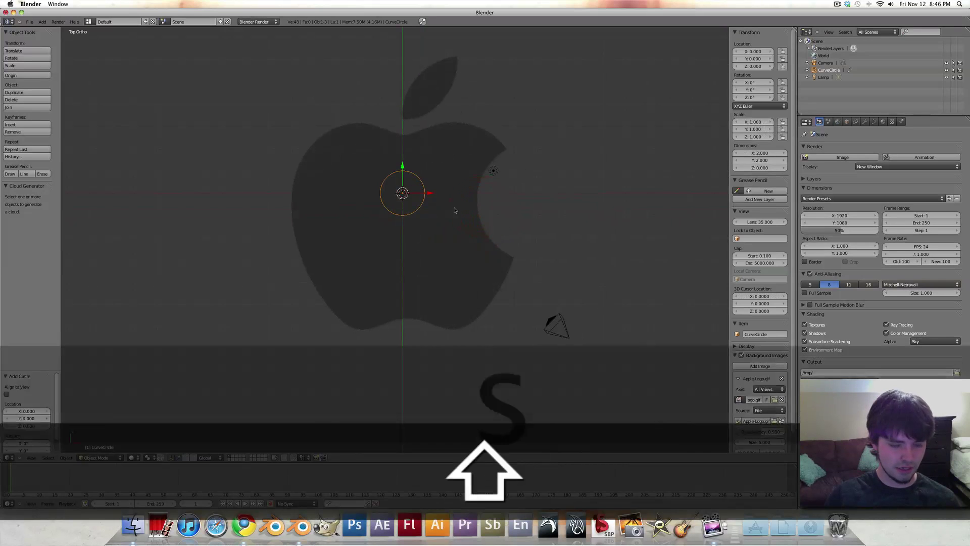
click(472, 211)
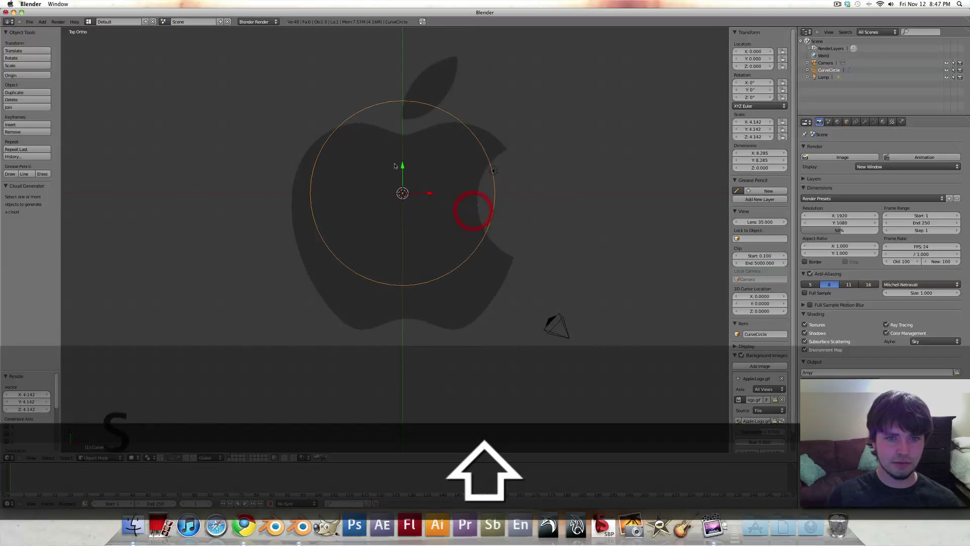
Step: Move the circle down over the apple's body to about X 0.102, Y -1.478
key(g)
key(y)
click(403, 177)
click(430, 226)
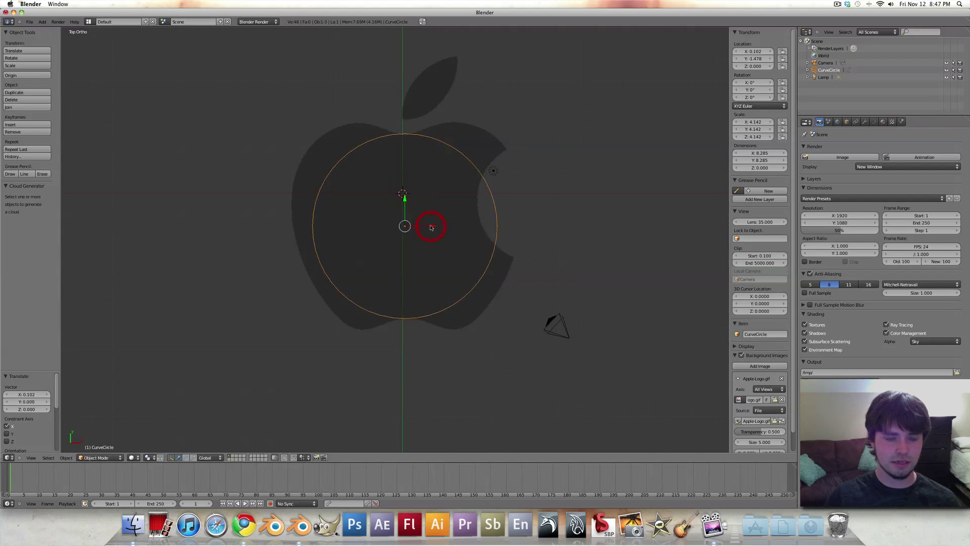
Step: Enter Edit Mode on the circle and subdivide all its segments with 2 cuts
key(Tab)
alt+shift+drag(441, 208, 439, 196)
key(w)
click(435, 196)
click(47, 394)
Step: Move the upper-left and upper-right control points onto the apple's two top lobes
alt+shift+drag(369, 170, 348, 203)
right_click(331, 166)
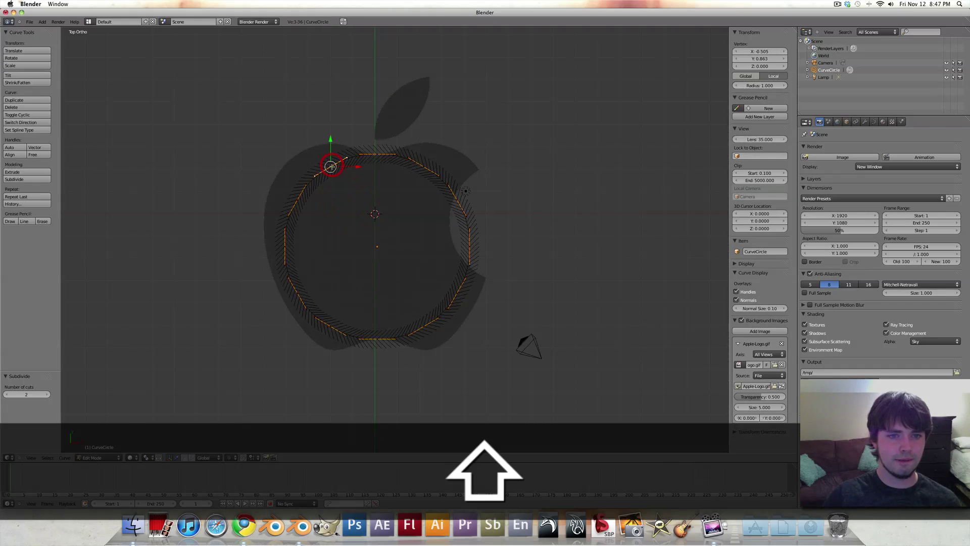
key(g)
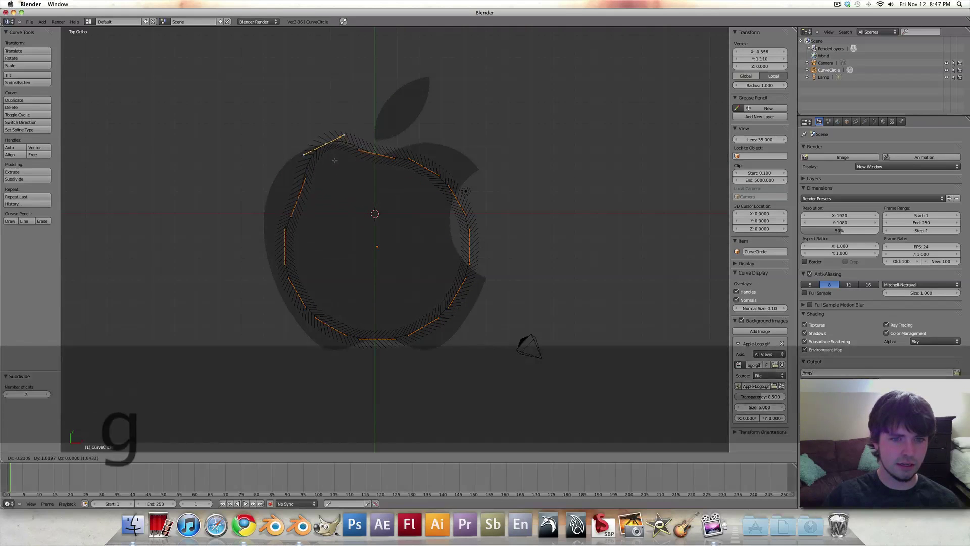
click(334, 161)
key(g)
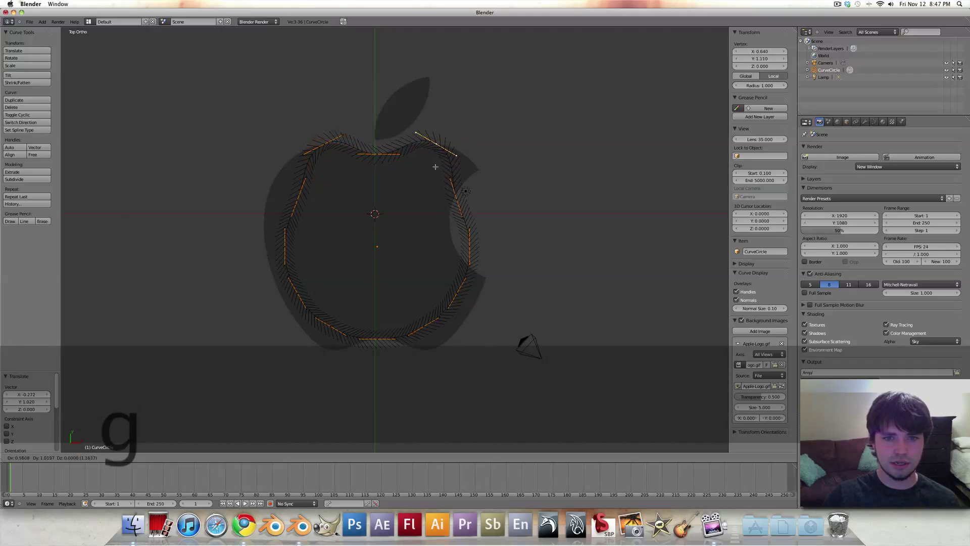
click(437, 168)
Step: Move the three right-side control points to the upper corner, middle and lower corner of the apple's bite
key(g)
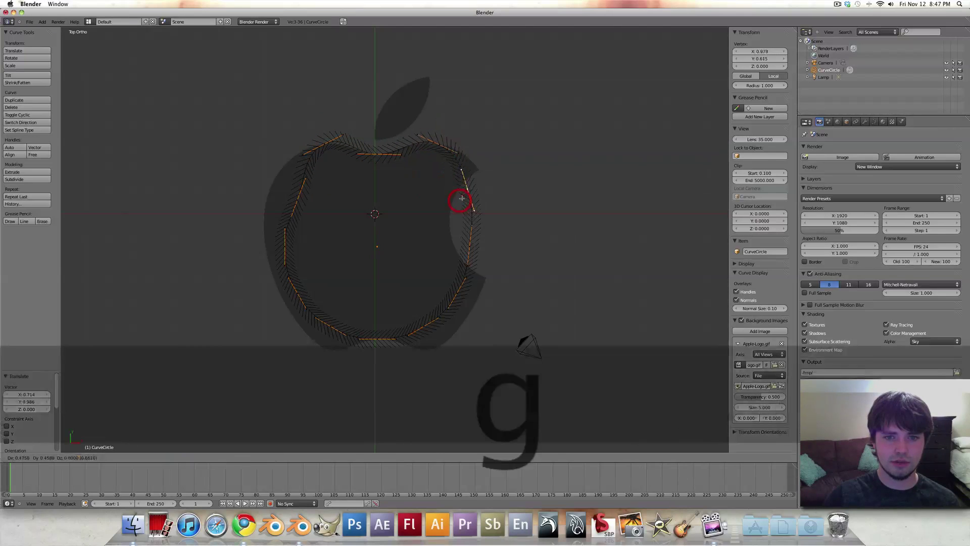
click(463, 199)
key(g)
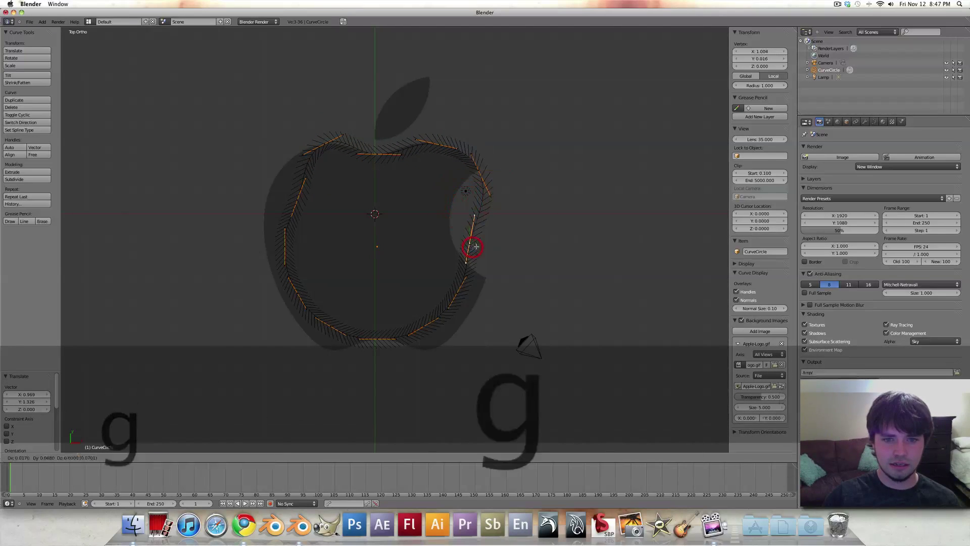
click(469, 238)
right_click(459, 290)
key(g)
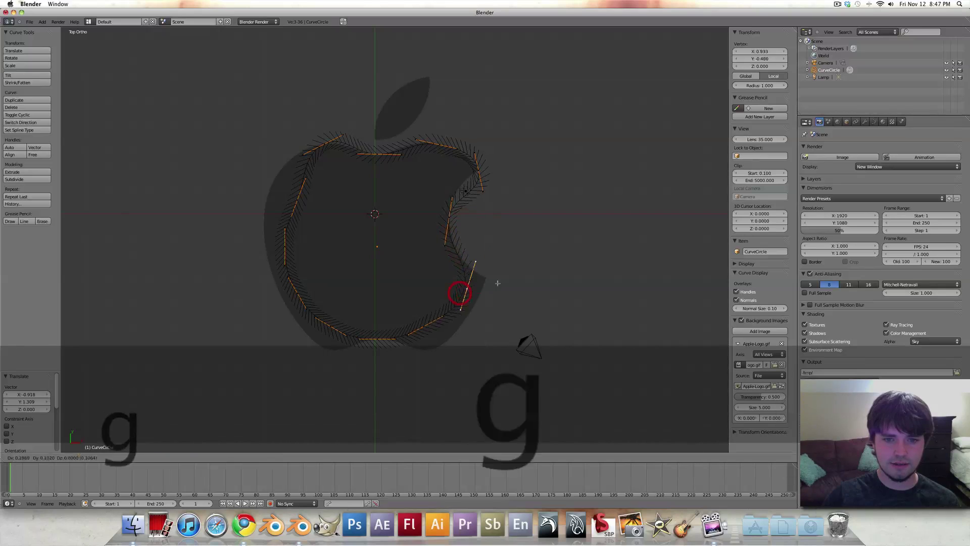
click(503, 280)
Step: Move the three bottom control points to the apple's lower lobes and the dip between them
right_click(425, 316)
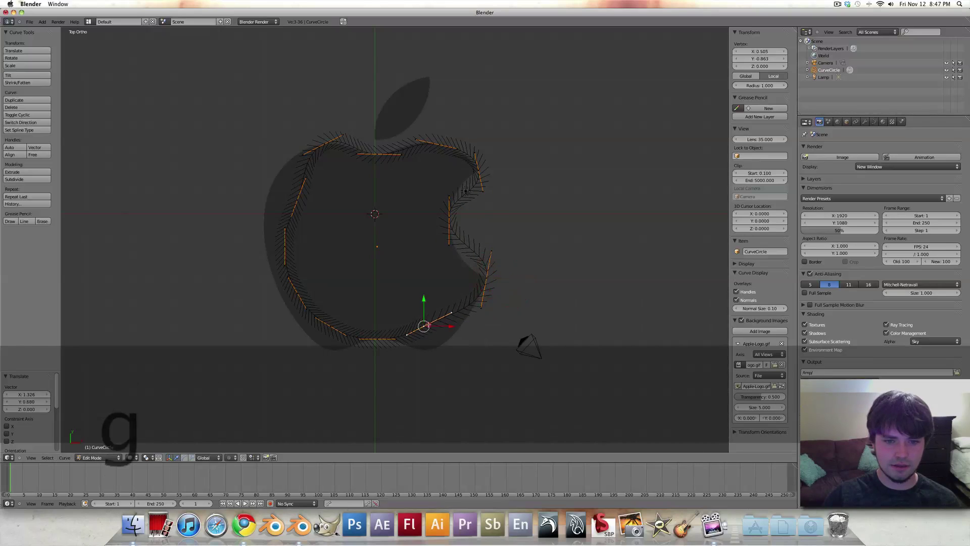
key(g)
click(427, 329)
right_click(377, 334)
key(g)
click(383, 338)
key(g)
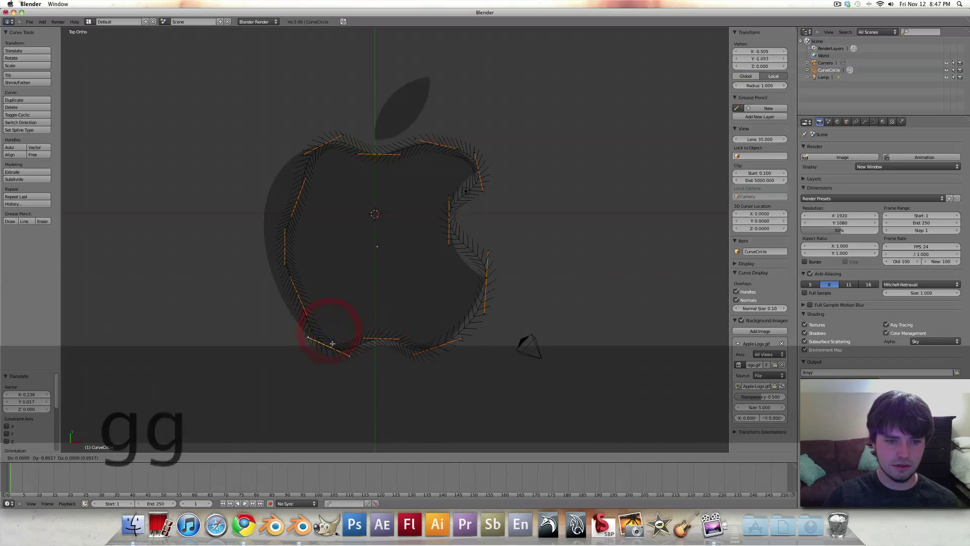
click(327, 351)
Step: Move the three left-side control points outward onto the apple's left edge
right_click(296, 296)
key(g)
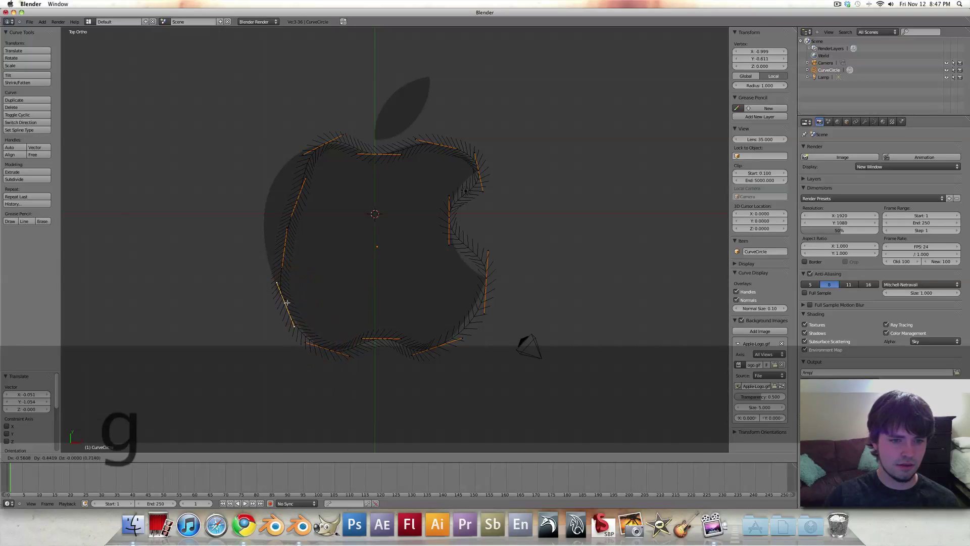
click(284, 283)
right_click(291, 246)
key(g)
click(291, 246)
right_click(307, 214)
key(g)
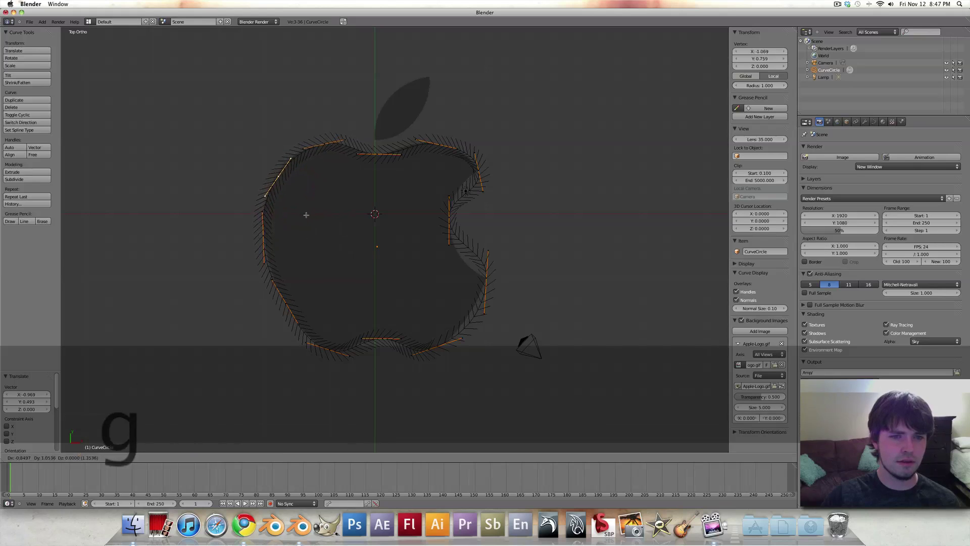
click(305, 214)
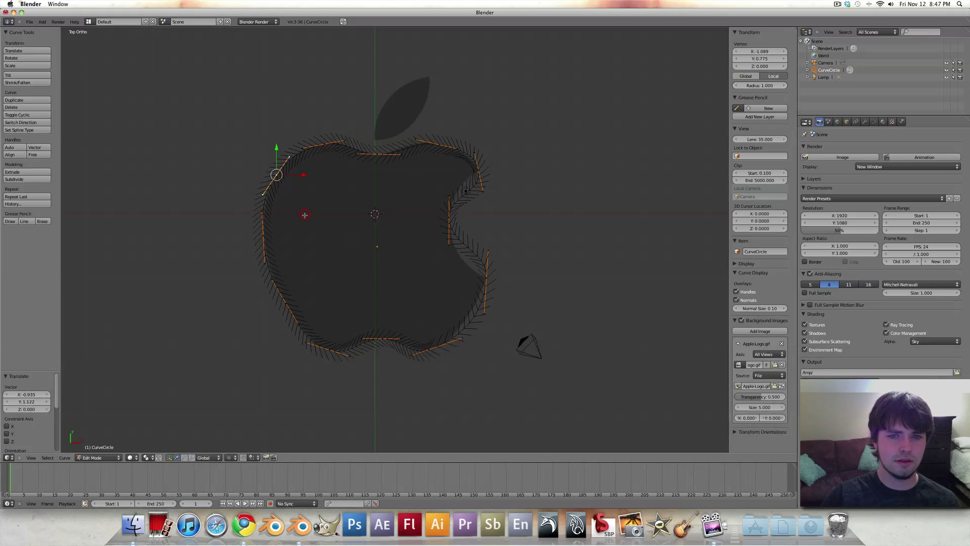
Step: Set the curve's shape to 2D, compare it with 3D, and show it in wireframe over the background
click(874, 122)
click(855, 172)
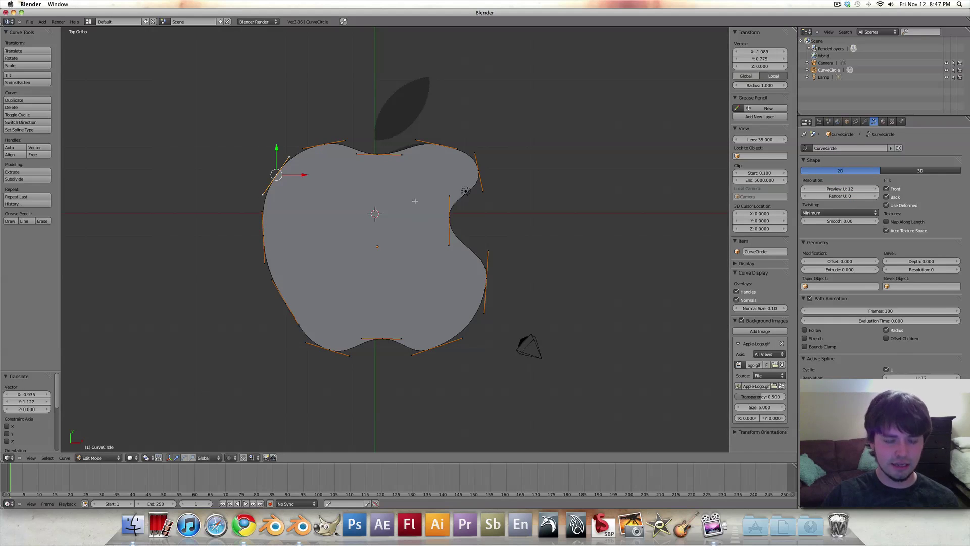
key(z)
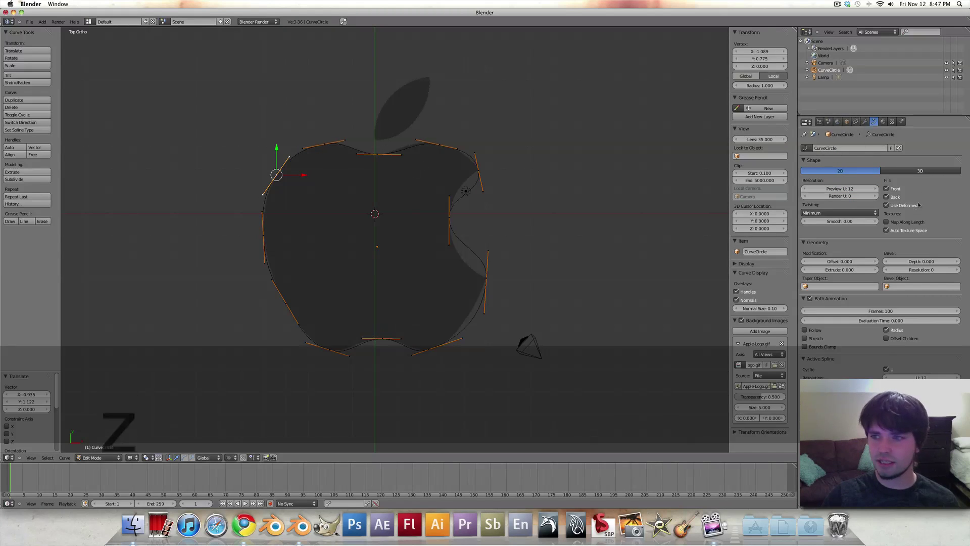
click(909, 170)
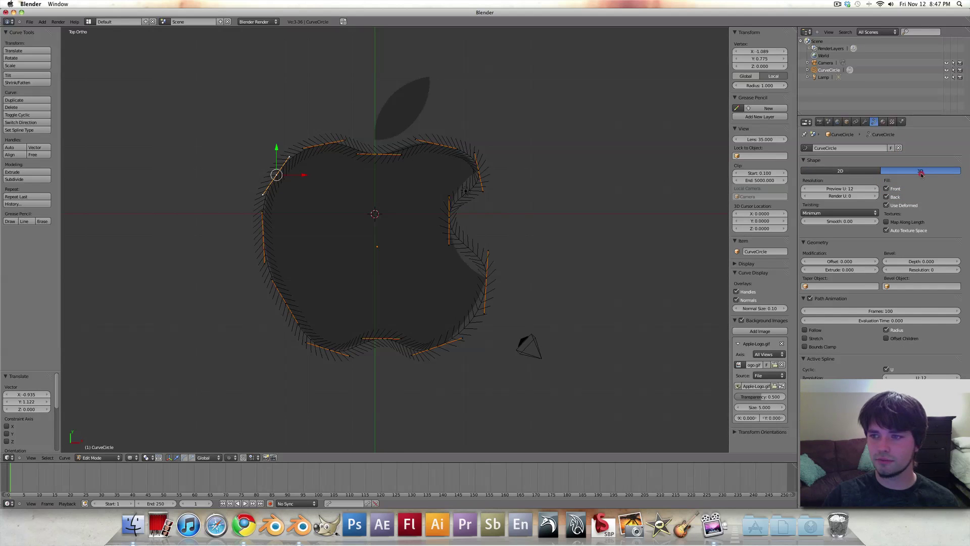
click(865, 170)
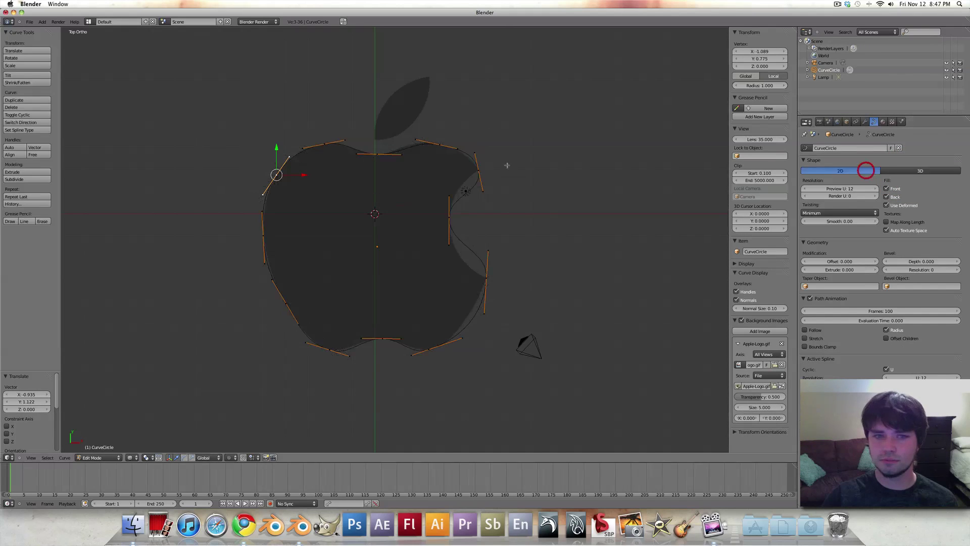
Step: Set the handles of the control point at the bite's upper corner to Free Align, after trying Automatic
scroll(481, 173, up, 7)
alt+shift+right_click(481, 176)
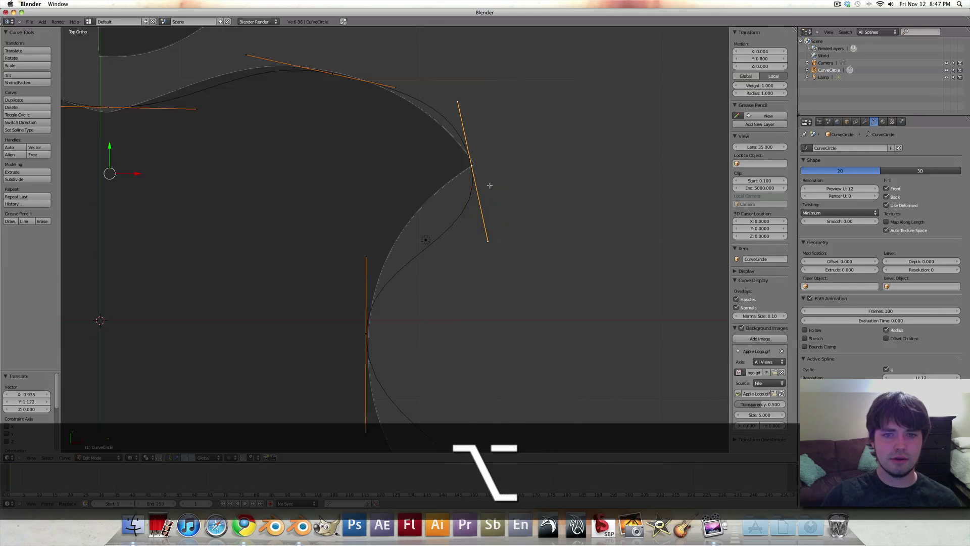
scroll(489, 186, down, 1)
key(v)
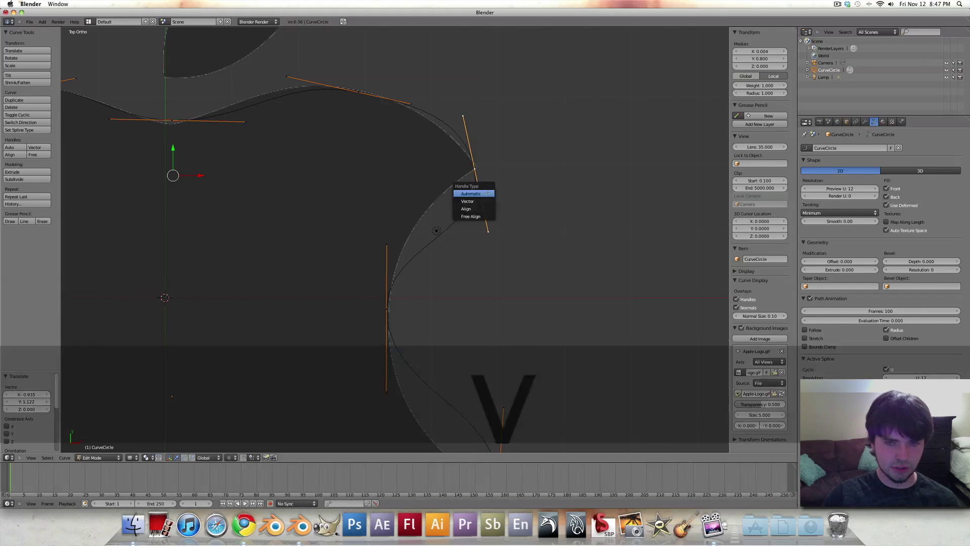
click(486, 194)
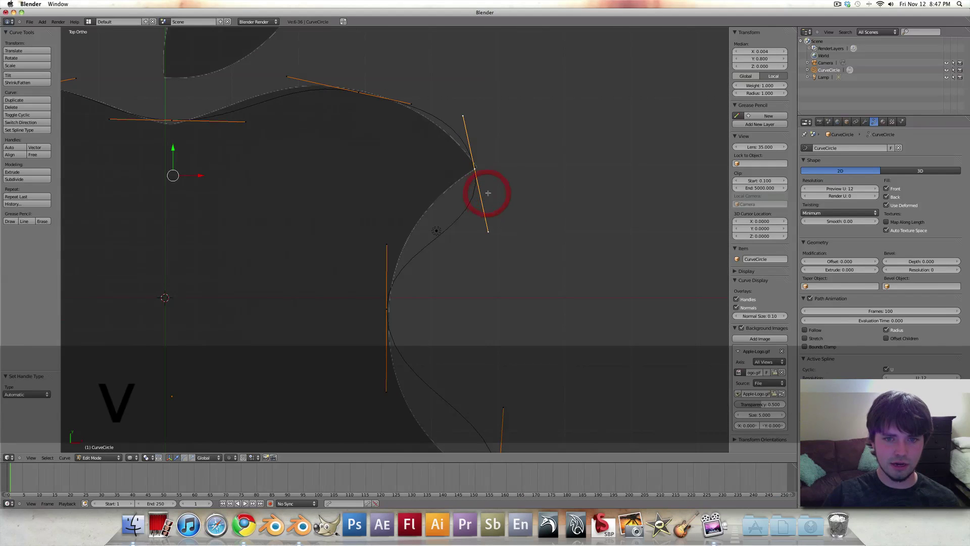
right_click(487, 228)
right_click(476, 172)
key(v)
click(483, 196)
Step: Move the lower handle of the bite's upper corner point inward onto the bite's edge
right_click(487, 231)
key(g)
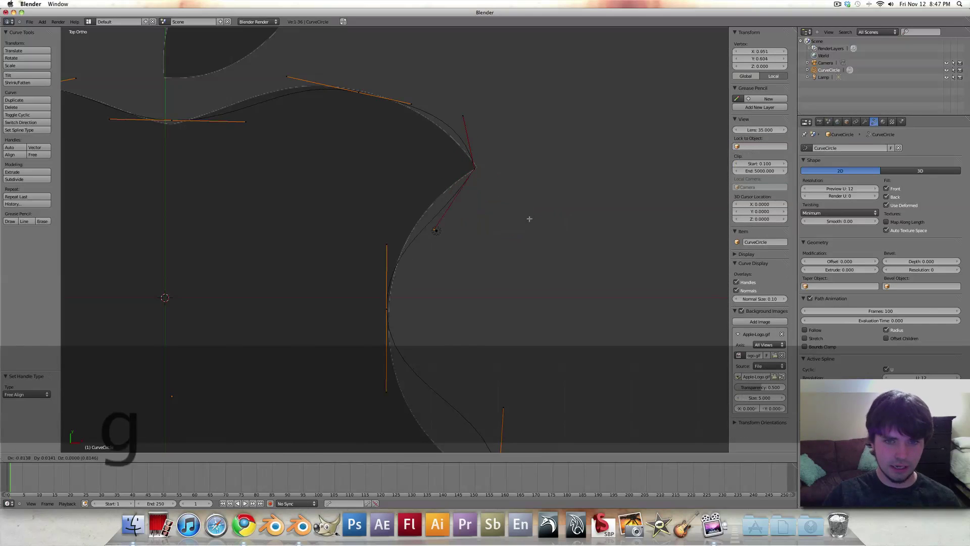
click(503, 217)
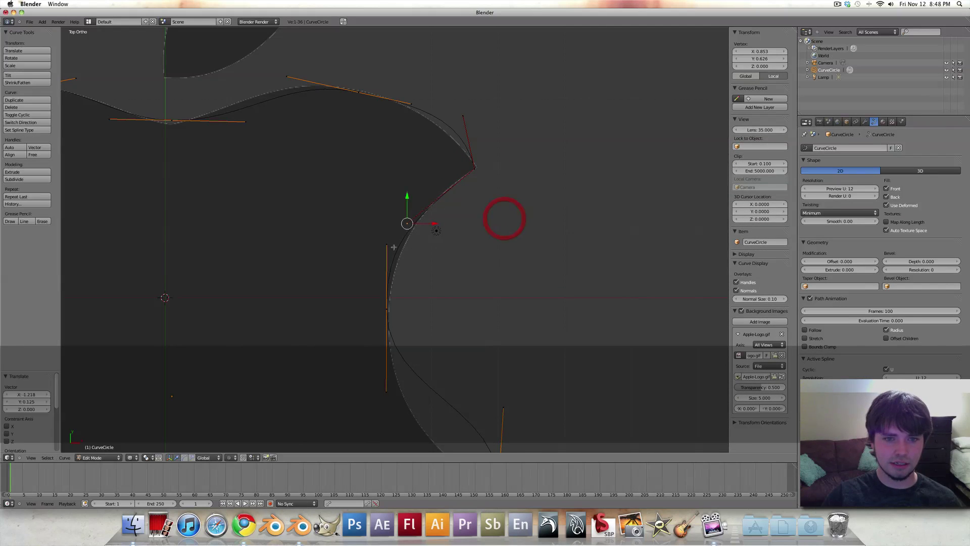
Step: Shift the upper handle of the bite's middle point along X until the handles stand vertical against the bite's inner edge
alt+shift+drag(398, 255, 389, 220)
right_click(389, 227)
key(g)
key(x)
click(407, 249)
right_click(388, 177)
key(g)
key(x)
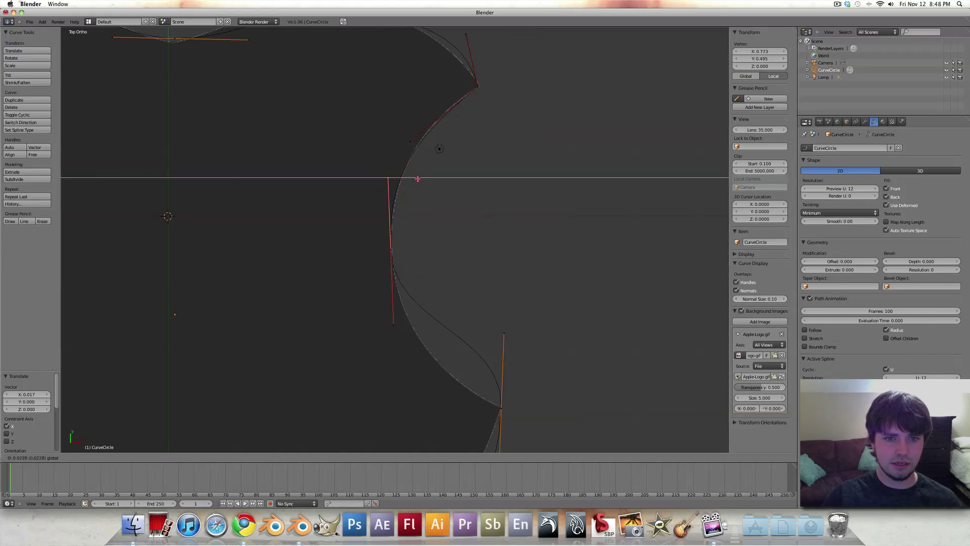
click(420, 179)
Step: Raise the lower handle of the bite's upper corner point along Y to follow the bite's arc
right_click(413, 123)
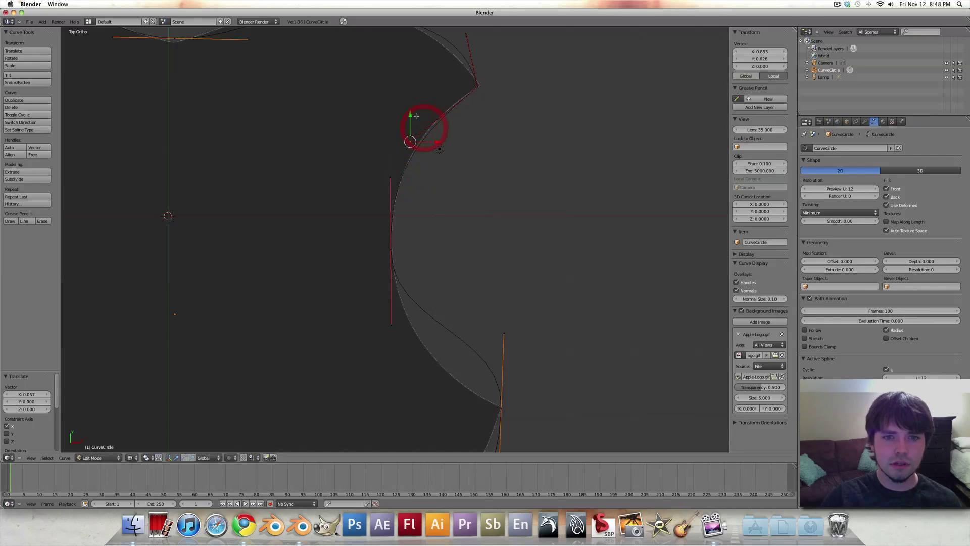
key(g)
key(y)
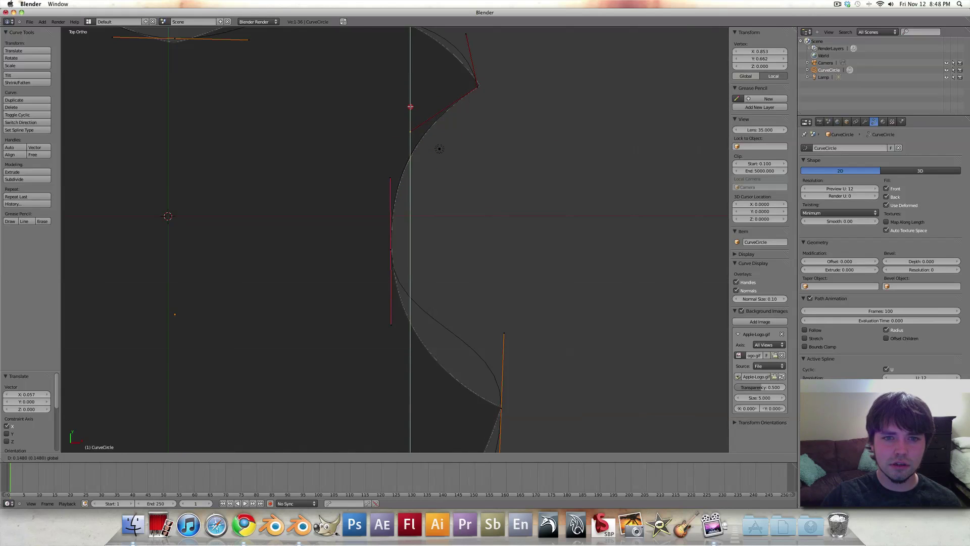
click(410, 106)
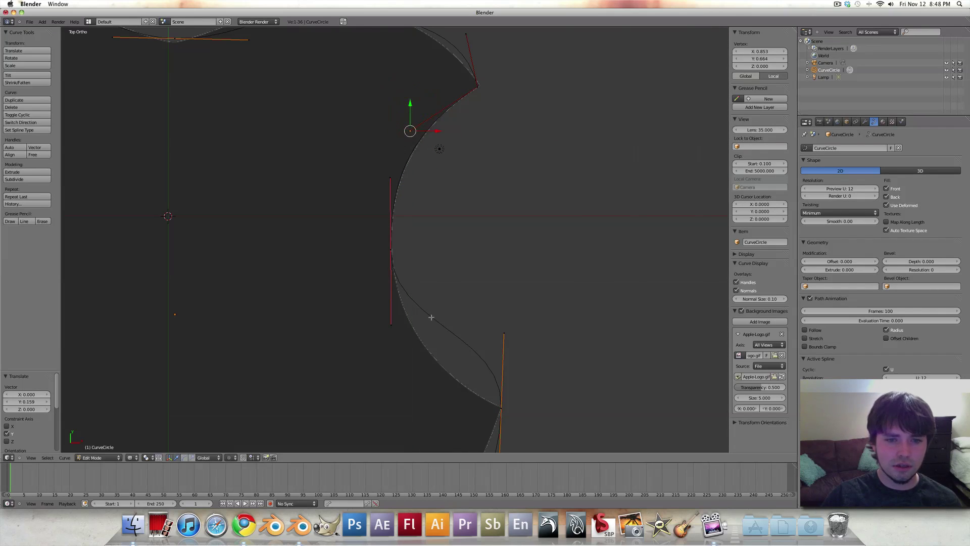
Step: Set the bite's lower corner point to Free Align handles and move its upper handle onto the bite's edge
right_click(507, 407)
alt+shift+drag(507, 407, 500, 319)
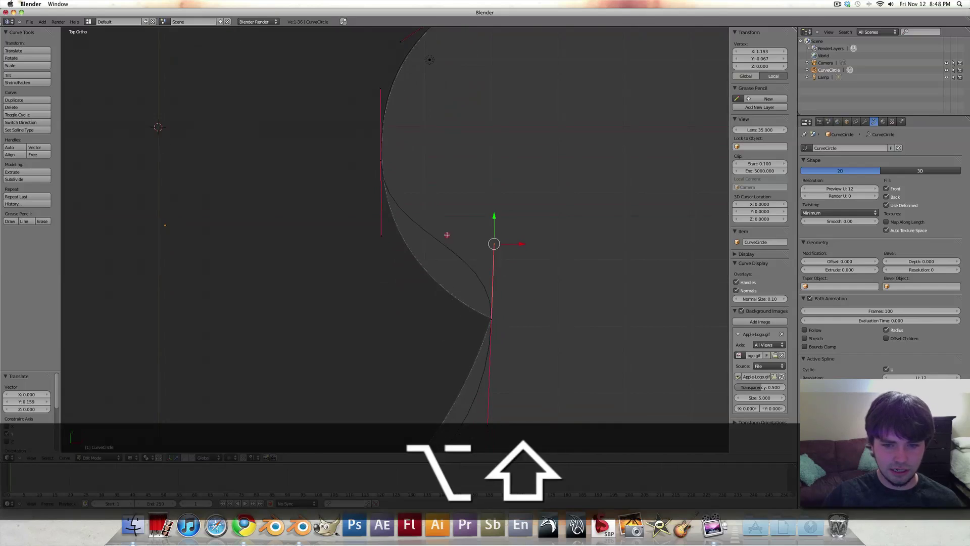
key(v)
click(499, 320)
right_click(497, 259)
key(g)
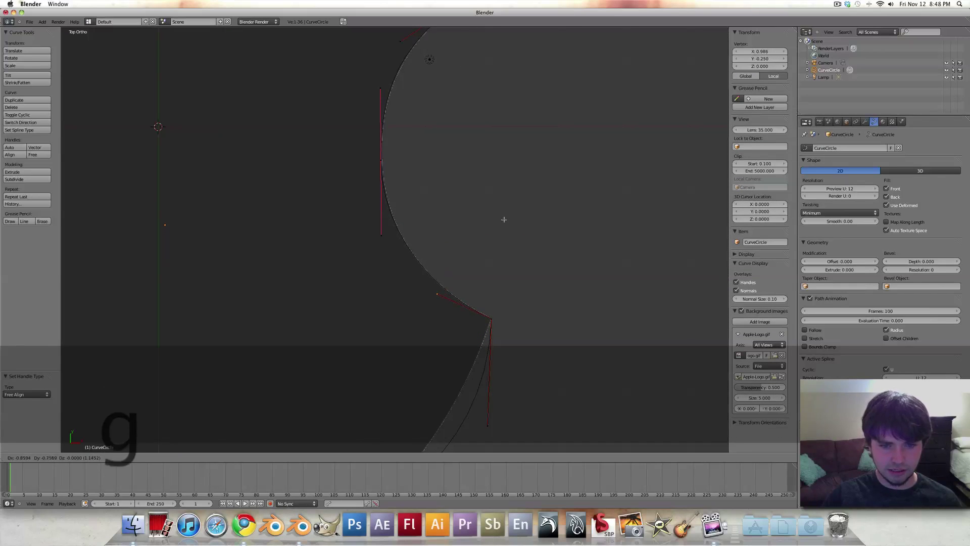
click(504, 218)
Step: Lower the right handle of the bottom-right lobe point along Y until the handles are level
alt+shift+drag(505, 218, 616, 74)
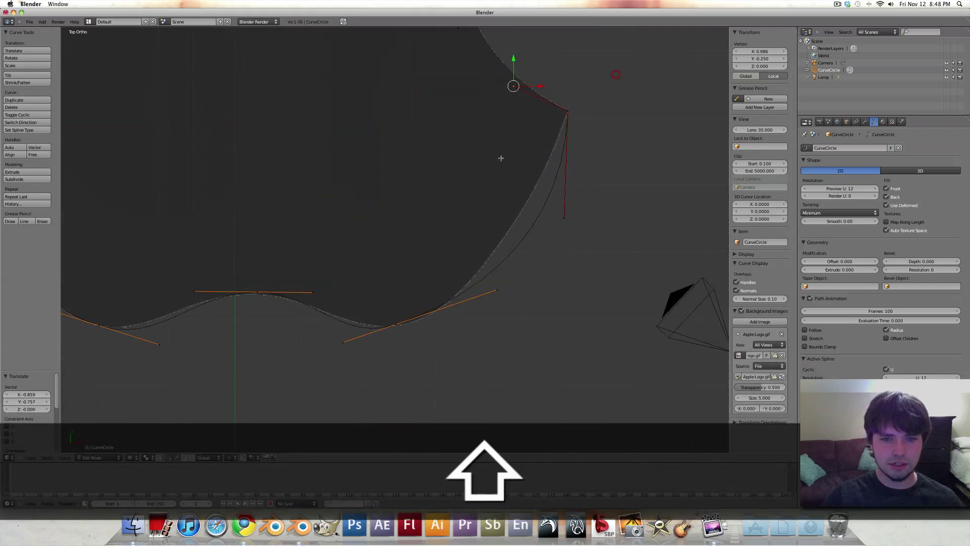
right_click(390, 324)
right_click(496, 287)
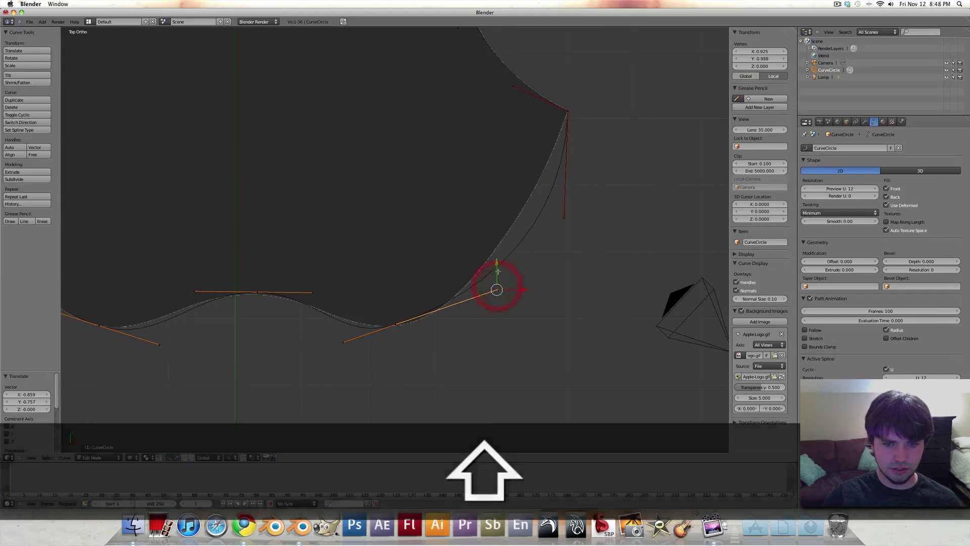
key(g)
key(y)
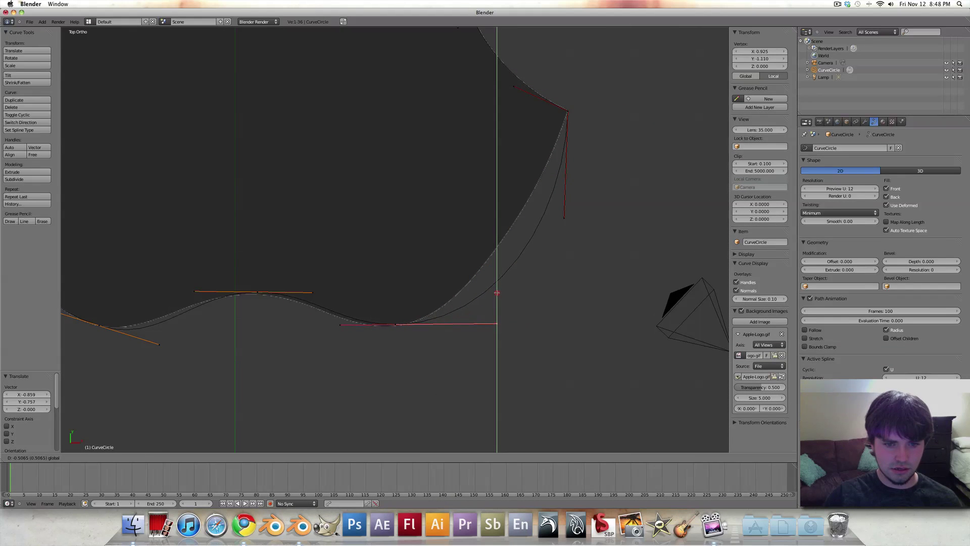
click(496, 292)
Step: Reposition the bottom-right lobe point along X and Y onto the lowest part of the lobe
right_click(397, 324)
key(g)
key(x)
click(411, 325)
key(g)
key(y)
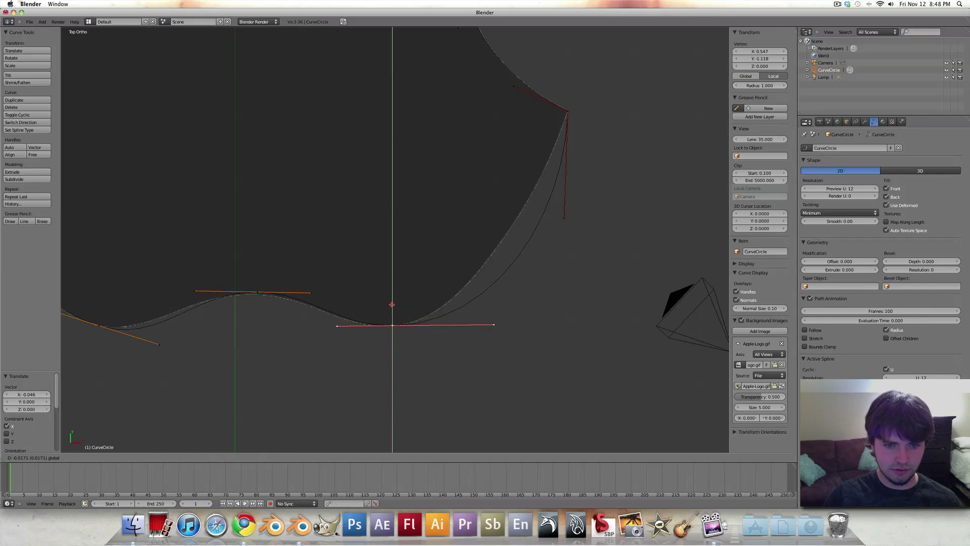
click(509, 333)
Step: Shorten the bottom-right lobe point's right handle along X and pull the bite's lower corner's bottom handle inward to the apple's edge
right_click(500, 323)
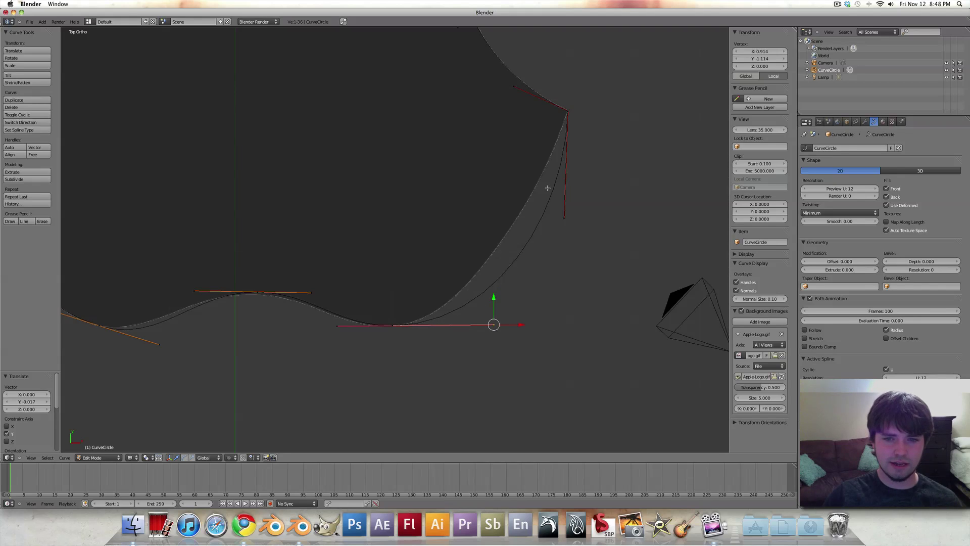
key(g)
key(x)
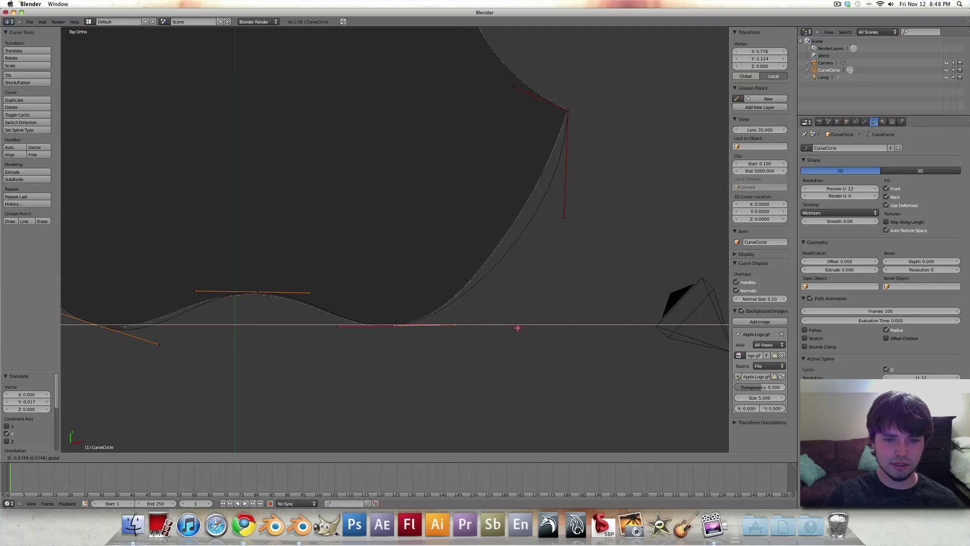
click(516, 328)
right_click(565, 217)
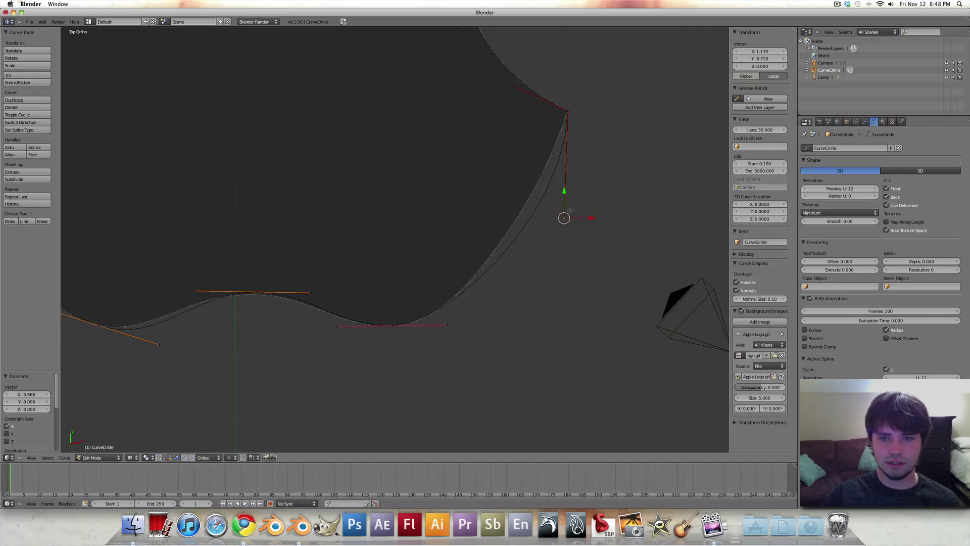
key(g)
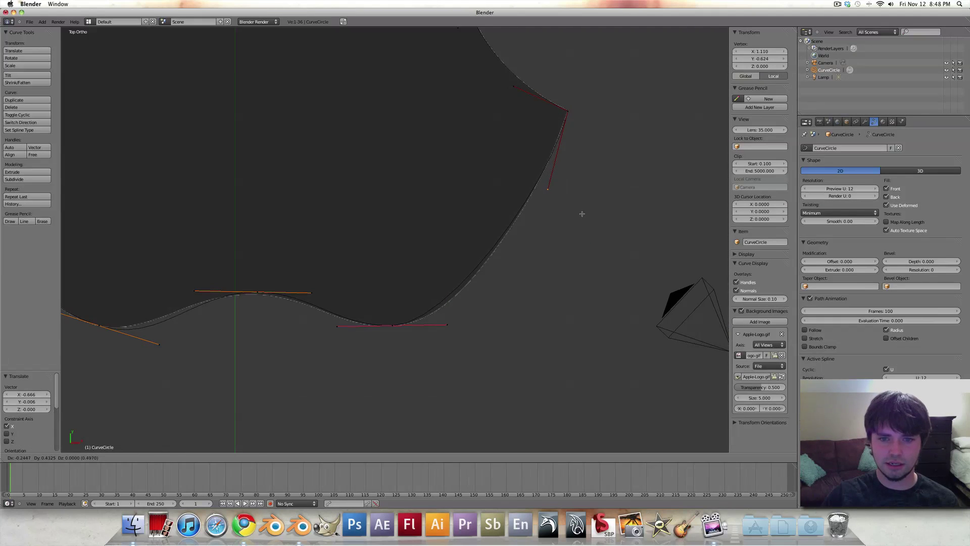
click(582, 213)
Step: Lengthen the bottom-right lobe point's right handle along X and nudge the bite corner's bottom handle to match the outline
right_click(447, 325)
key(g)
key(x)
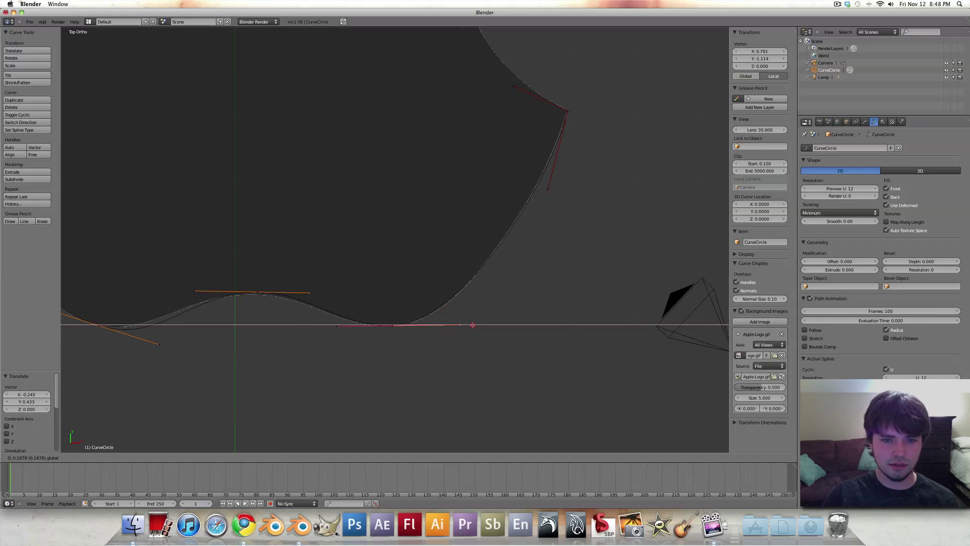
click(475, 325)
right_click(548, 184)
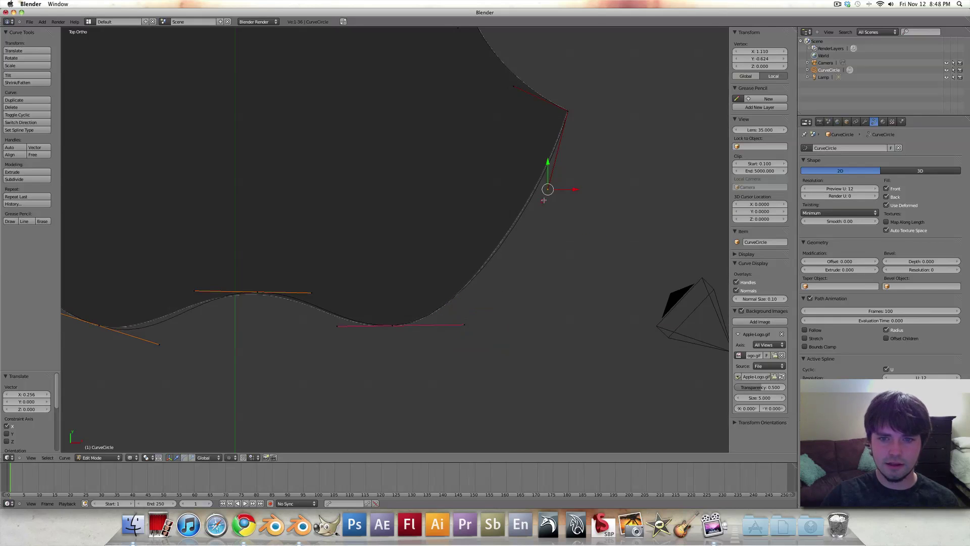
key(g)
click(544, 193)
Step: Move the bottom dip point onto the dip's peak and extend the bottom-right lobe point's left handle along X
shift+middle_drag(545, 190, 673, 182)
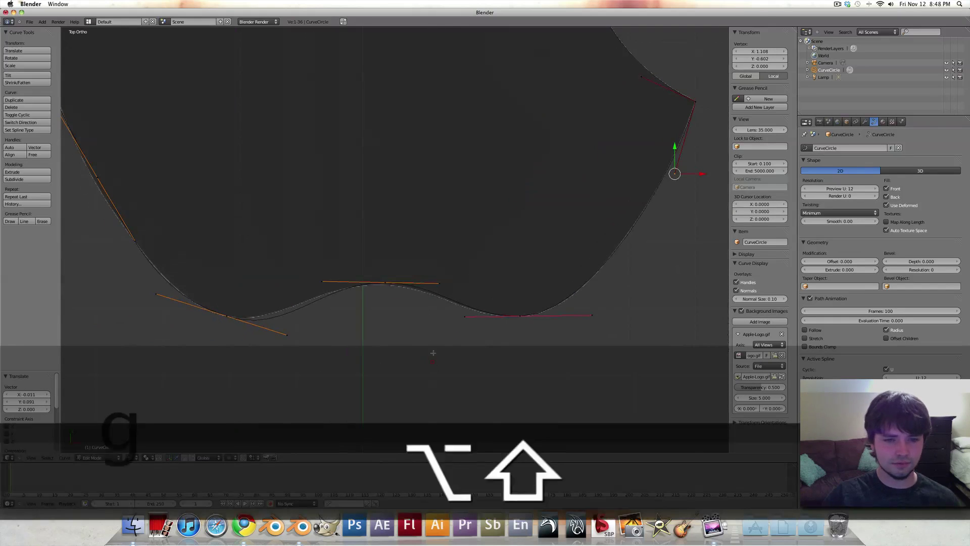
right_click(385, 282)
key(g)
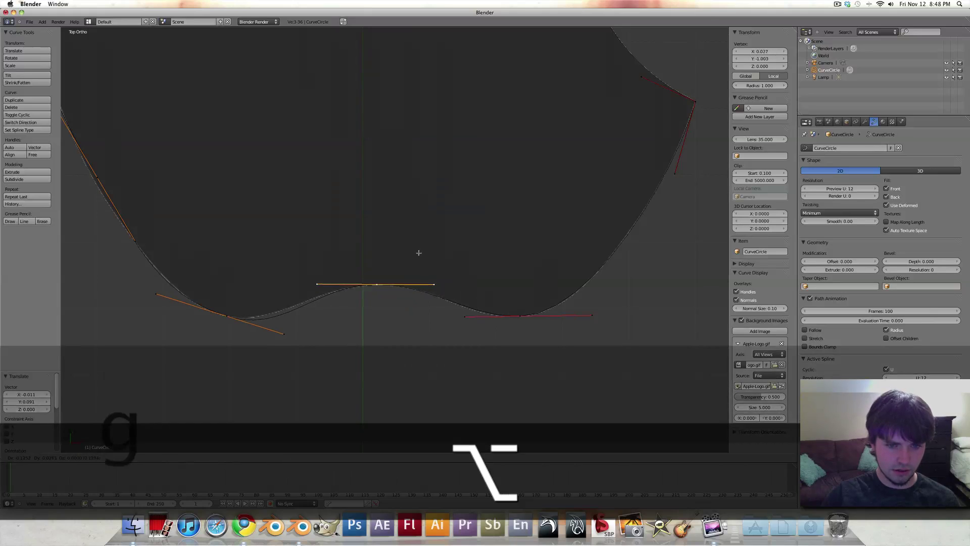
click(418, 252)
right_click(467, 328)
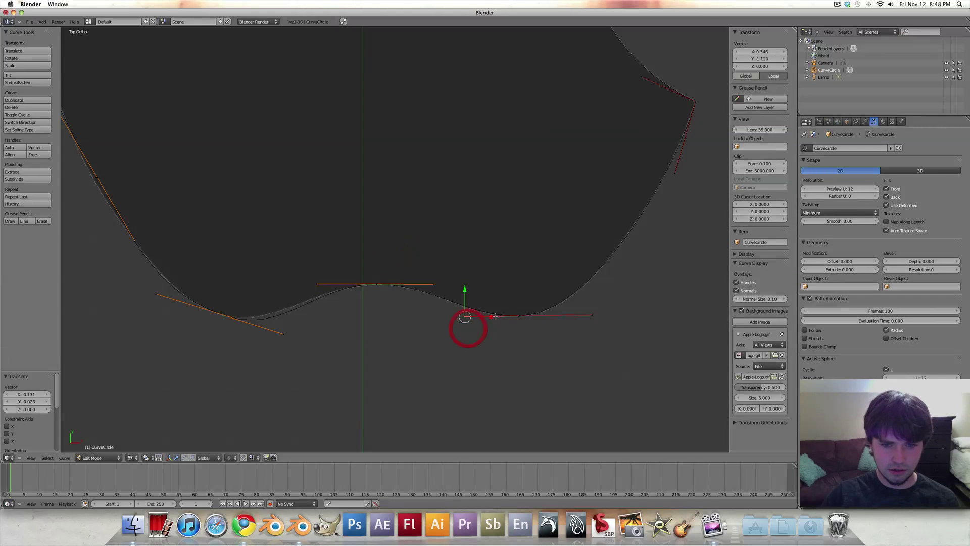
key(g)
key(x)
click(485, 319)
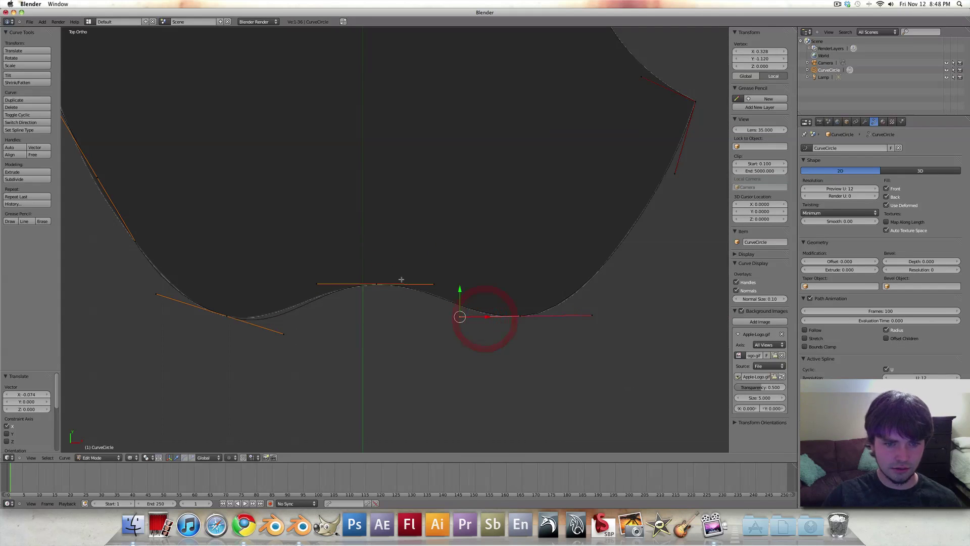
Step: Level the bottom-left lobe point's handles and place the point on the lowest part of its lobe
shift+middle_drag(272, 336, 383, 329)
right_click(383, 329)
key(g)
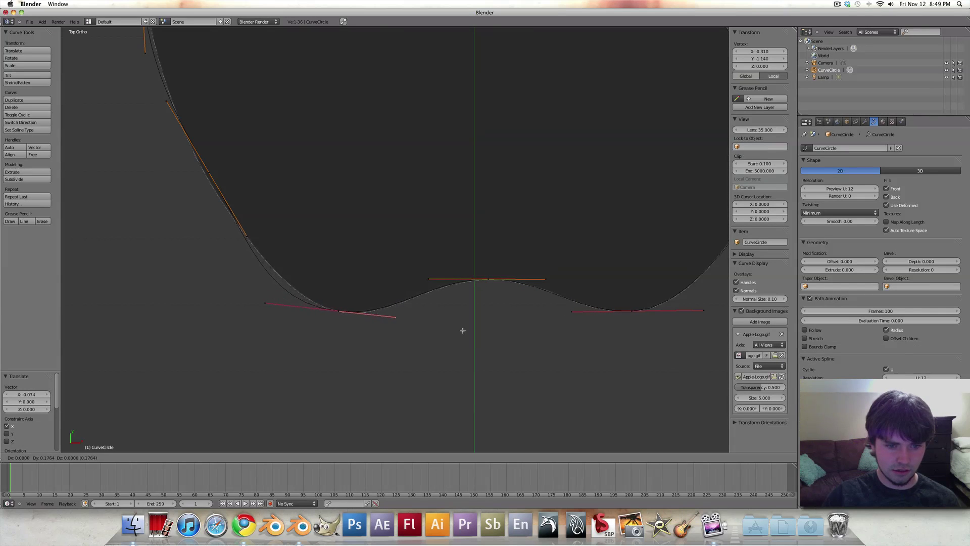
click(459, 330)
drag(409, 314, 353, 290)
right_click(350, 310)
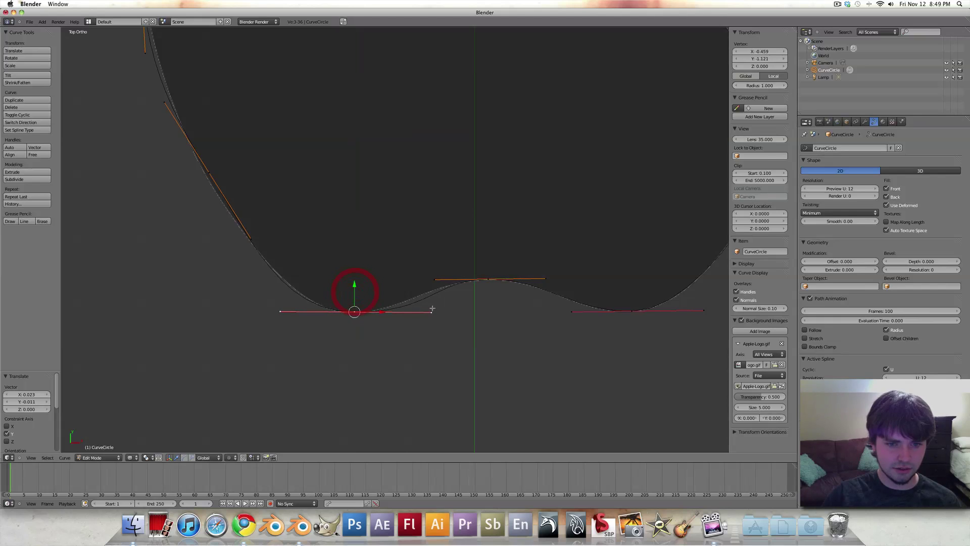
Step: Shorten the bottom-left lobe point's right handle along X and adjust the dip point's left handle along X
right_click(432, 312)
drag(447, 313, 440, 314)
right_click(436, 282)
drag(463, 280, 462, 279)
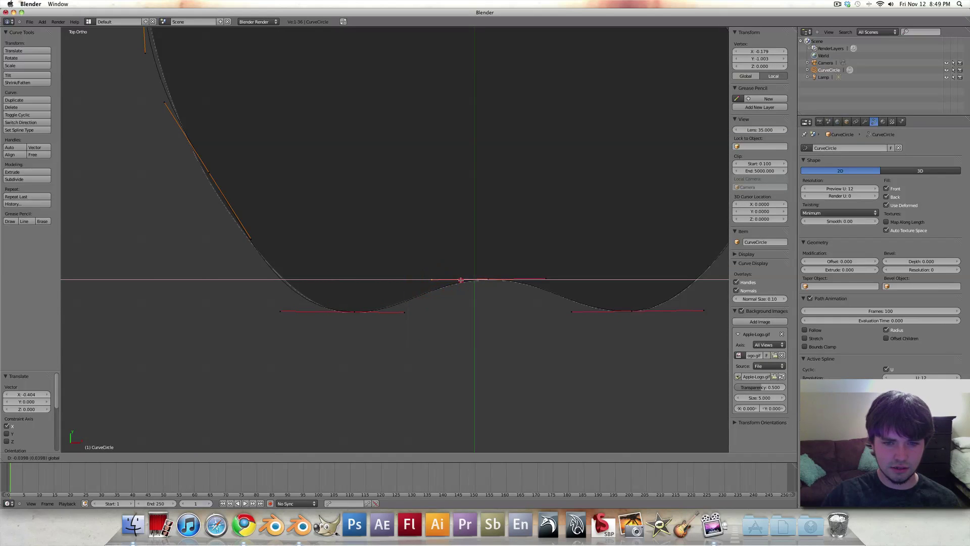
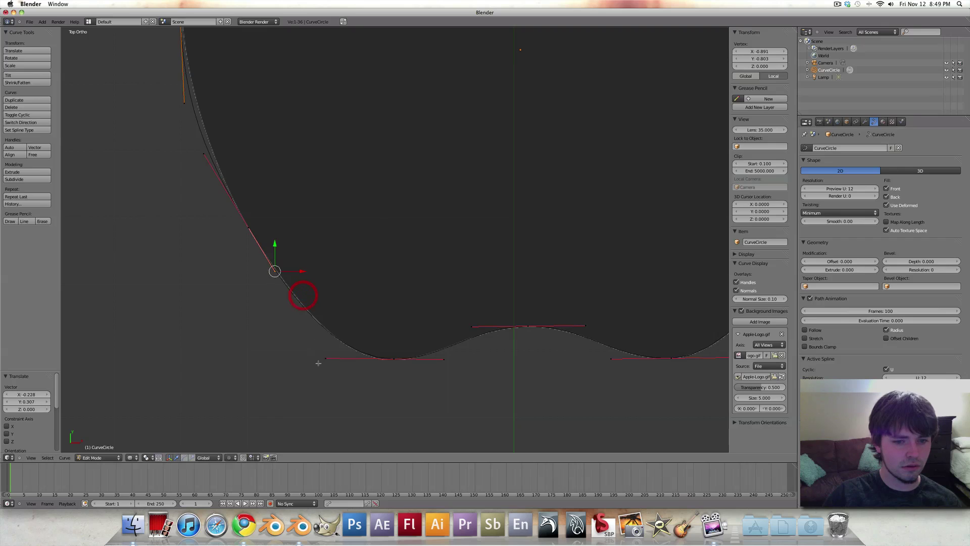
Step: Nudge the bottom-left lobe point's left handle and the point itself along X to fit the lobe
right_click(326, 357)
key(g)
key(x)
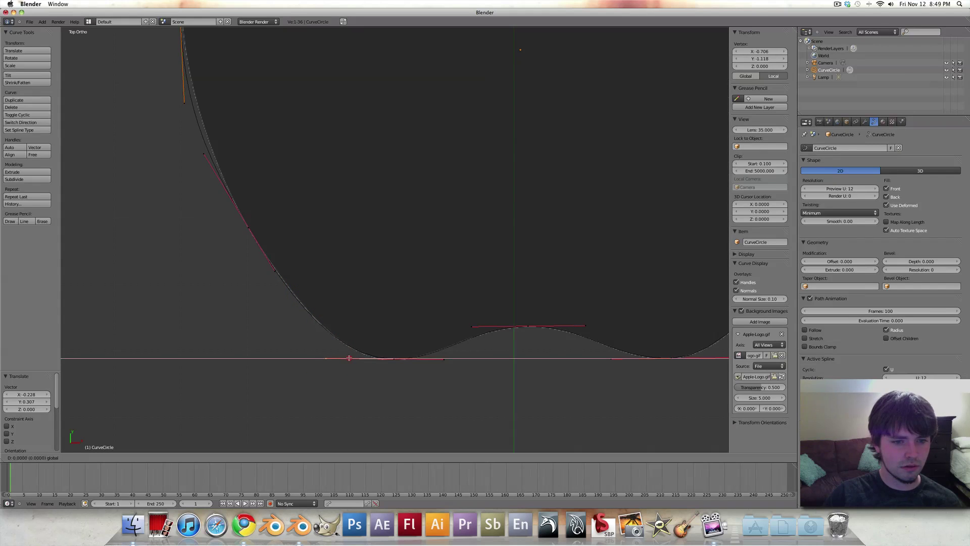
click(349, 358)
right_click(393, 358)
key(g)
key(x)
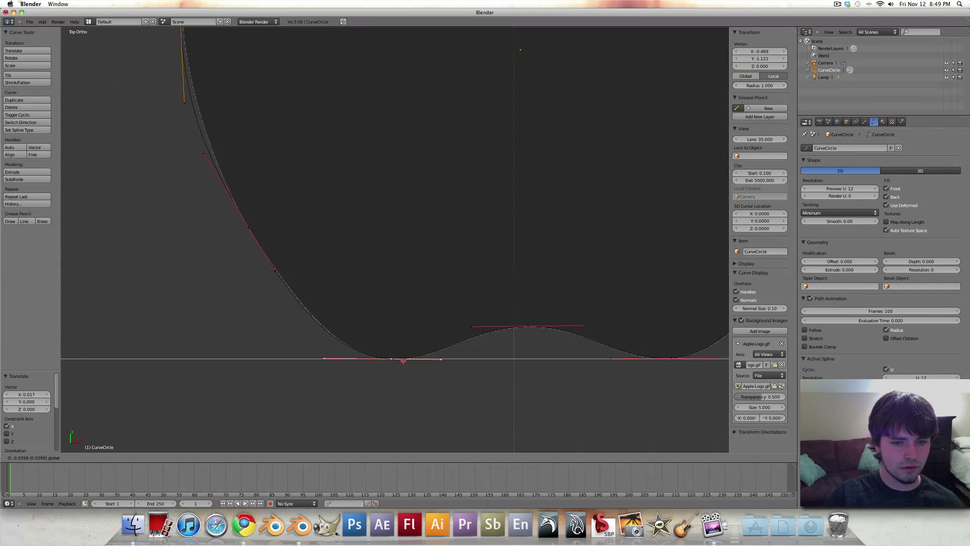
click(404, 360)
Step: Fine-tune the right and left handles of the bottom-left lobe point along X to match the outline
right_click(430, 359)
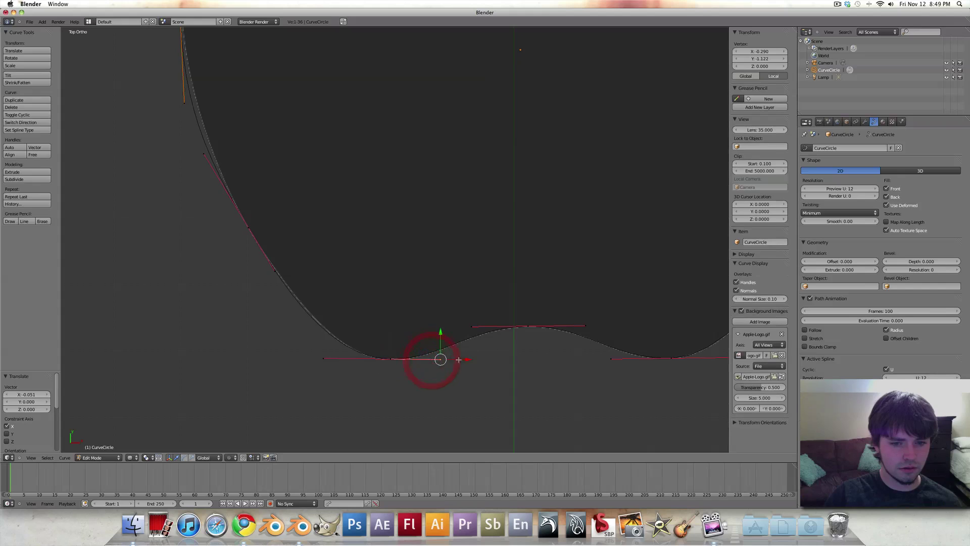
key(g)
key(x)
click(462, 359)
right_click(326, 358)
key(g)
key(x)
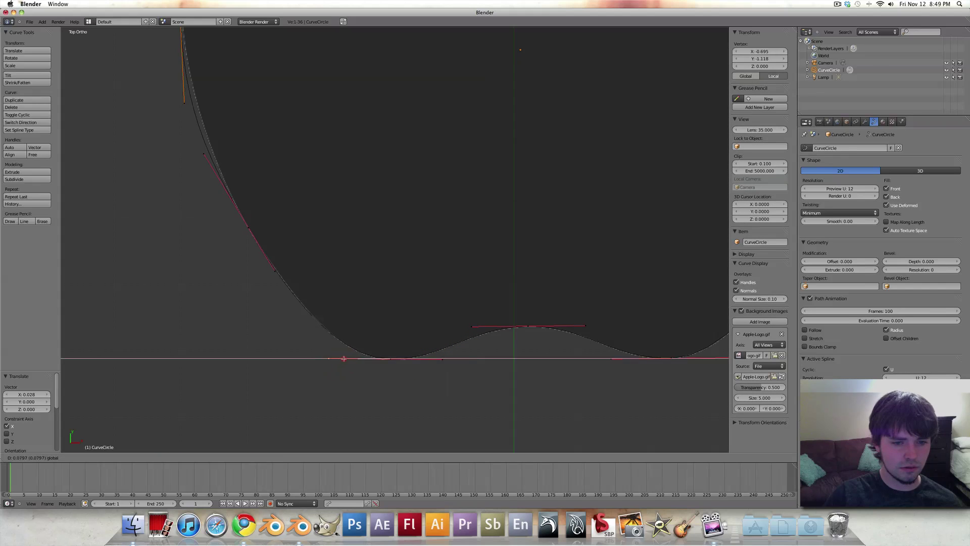
click(344, 358)
Step: Move the lower-left side point's upper handle and the leftmost point's lower handle onto the apple's outline
alt+shift+drag(272, 266, 312, 349)
right_click(248, 238)
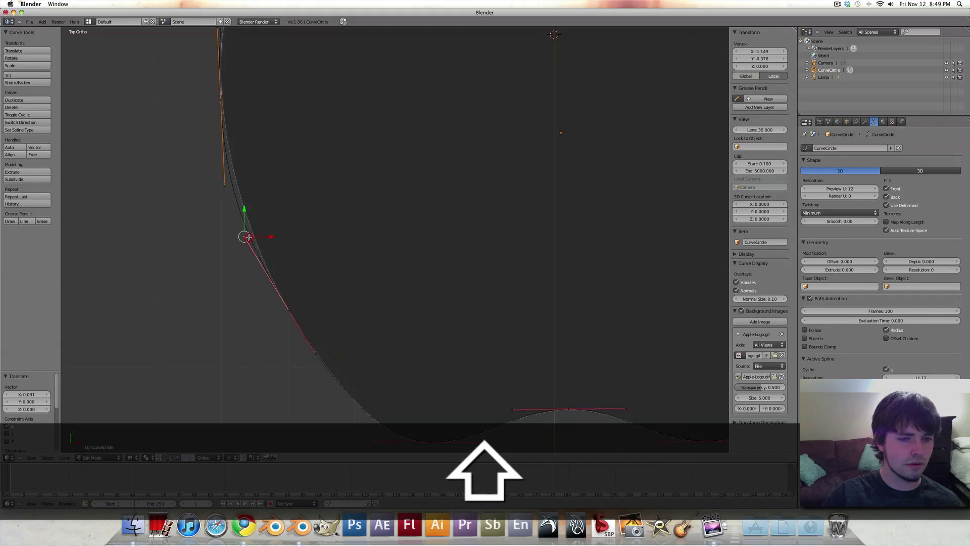
key(g)
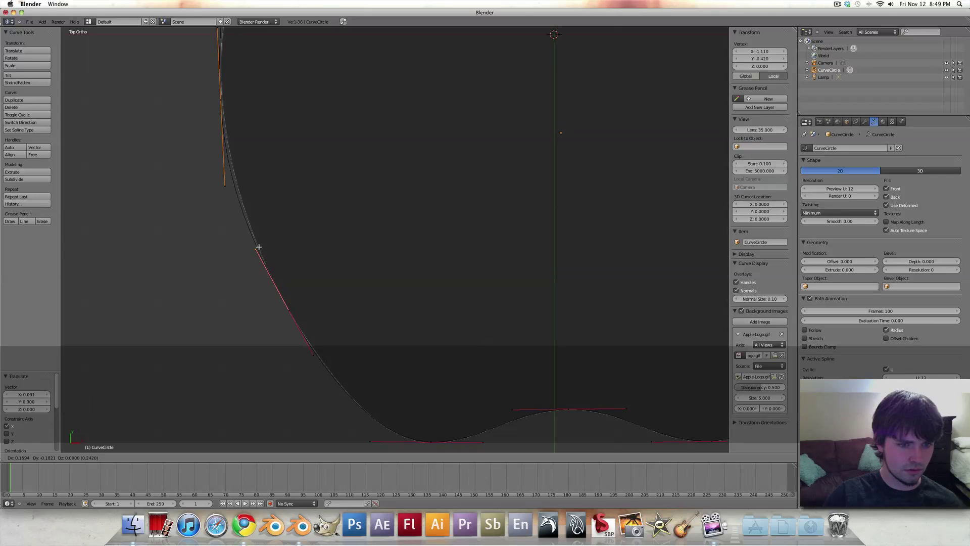
click(258, 248)
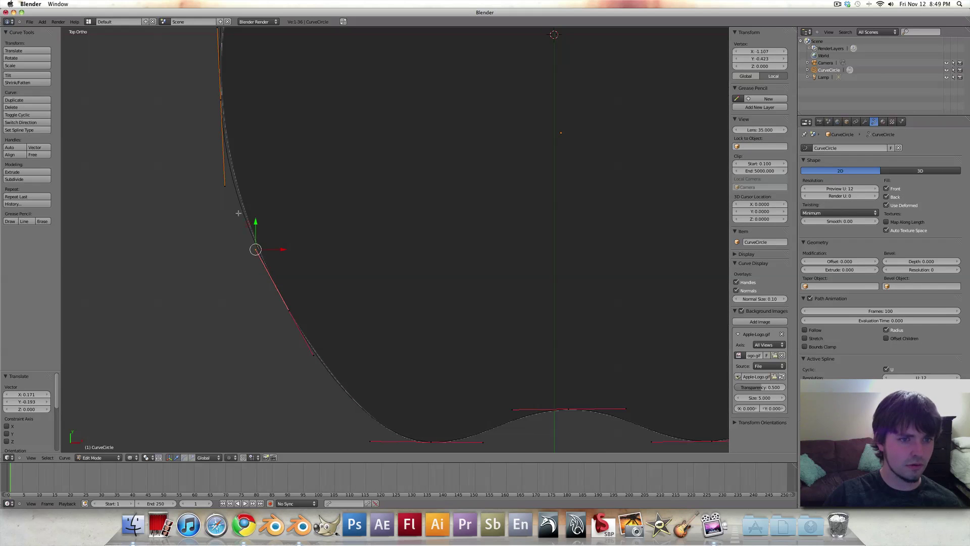
right_click(225, 186)
key(g)
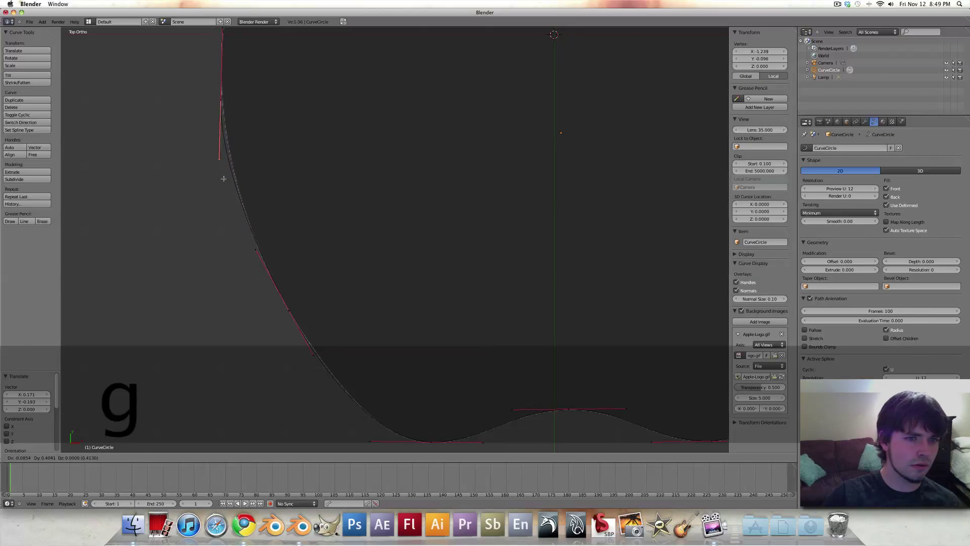
click(225, 172)
Step: Nudge the leftmost point along X by about 0.023 and readjust the lower-left side point's upper handle
alt+shift+drag(221, 173, 272, 323)
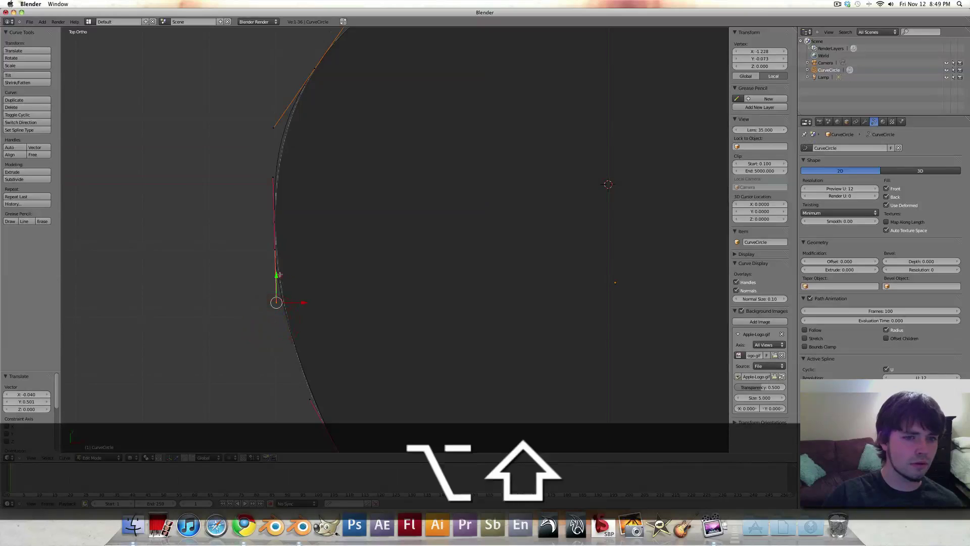
alt+shift+drag(275, 277, 257, 238)
right_click(257, 206)
drag(271, 206, 272, 207)
alt+shift+drag(314, 279, 288, 223)
right_click(263, 303)
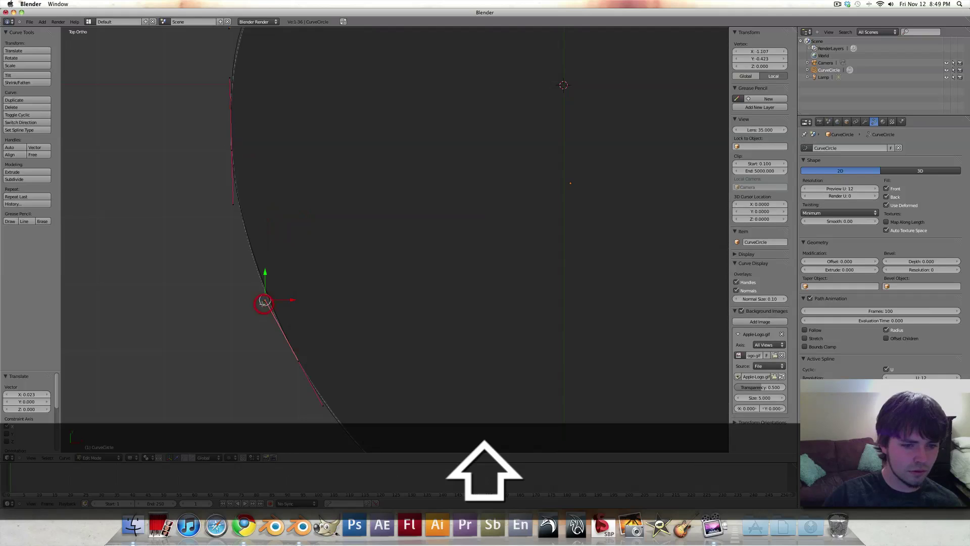
drag(264, 301, 260, 303)
Step: Adjust the leftmost point's upper handle along X and move the upper-left point's lower handle to fit the outline
alt+shift+drag(273, 243, 283, 332)
alt+shift+drag(260, 213, 265, 344)
right_click(249, 287)
drag(250, 287, 244, 287)
alt+shift+drag(276, 247, 257, 285)
right_click(248, 289)
Step: Level the top-left lobe point's handles by lowering its right handle along Y by about 0.159
alt+shift+drag(352, 275, 248, 353)
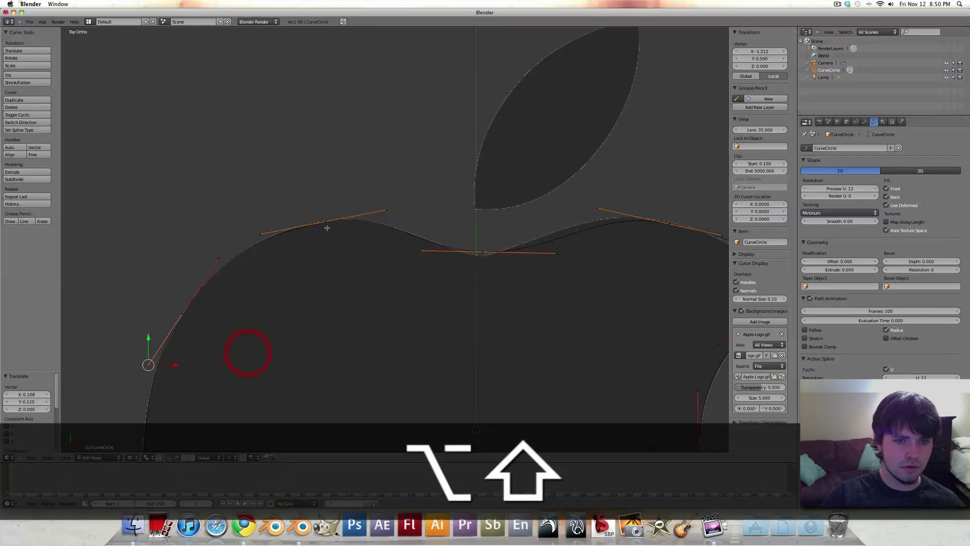
alt+shift+drag(461, 306, 355, 290)
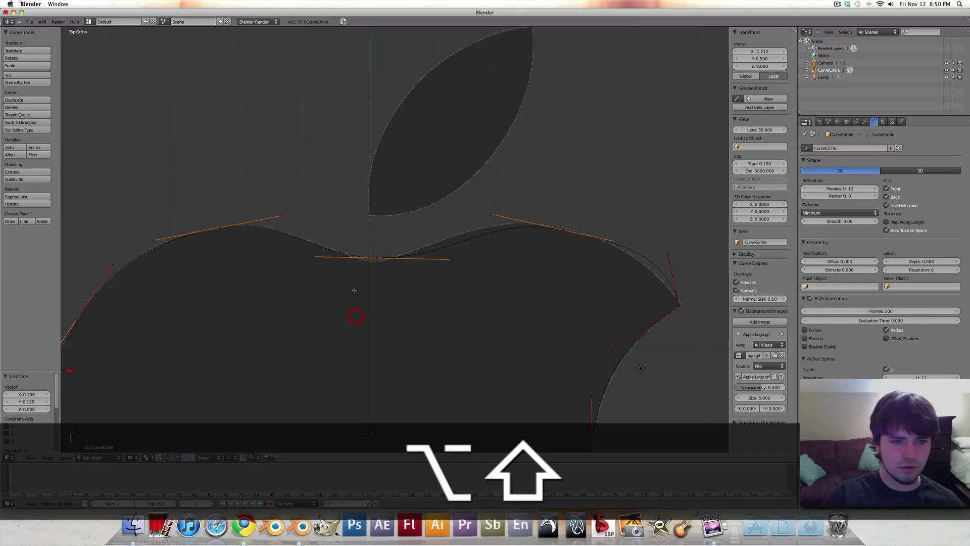
right_click(218, 227)
right_click(281, 217)
drag(279, 192, 278, 202)
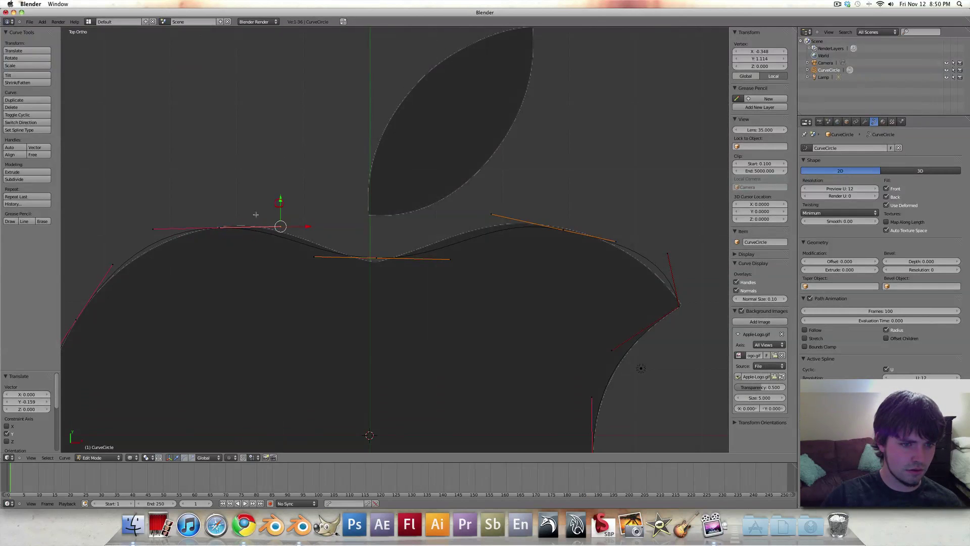
Step: Shift the top-left lobe point along X and fine-tune its handles to follow the crest
right_click(224, 229)
drag(239, 227, 190, 227)
right_click(169, 227)
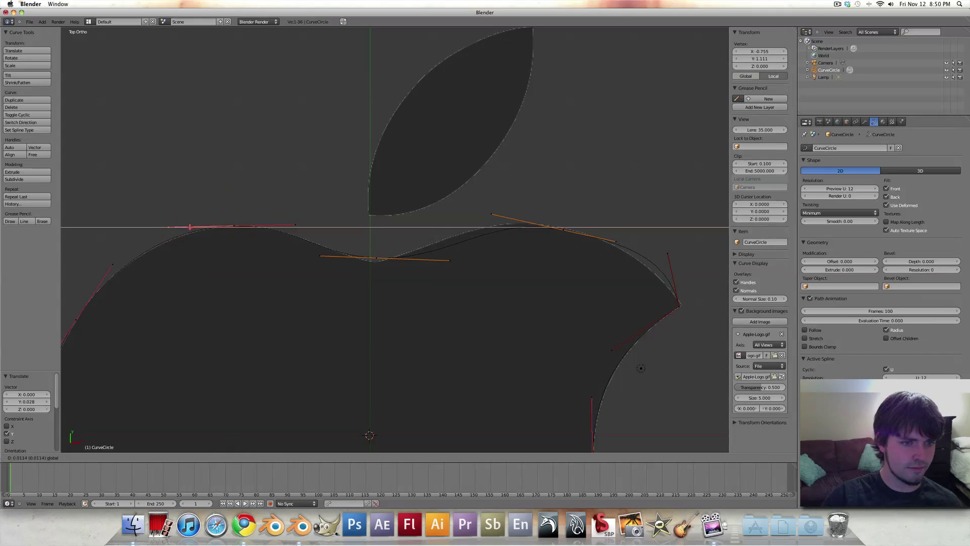
click(192, 227)
Step: Place the top dip point at the bottom of the dip, level its handles and shorten the left one along X
right_click(385, 258)
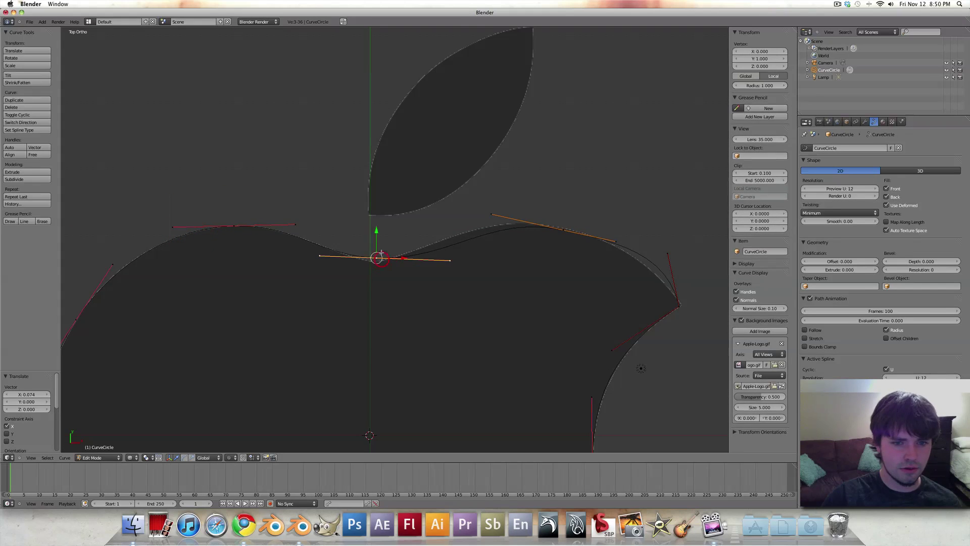
key(g)
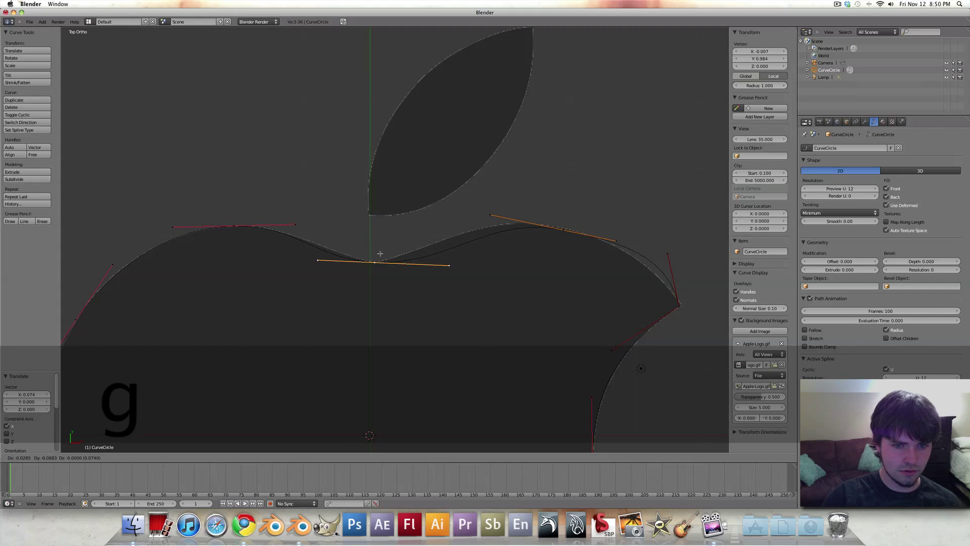
click(378, 251)
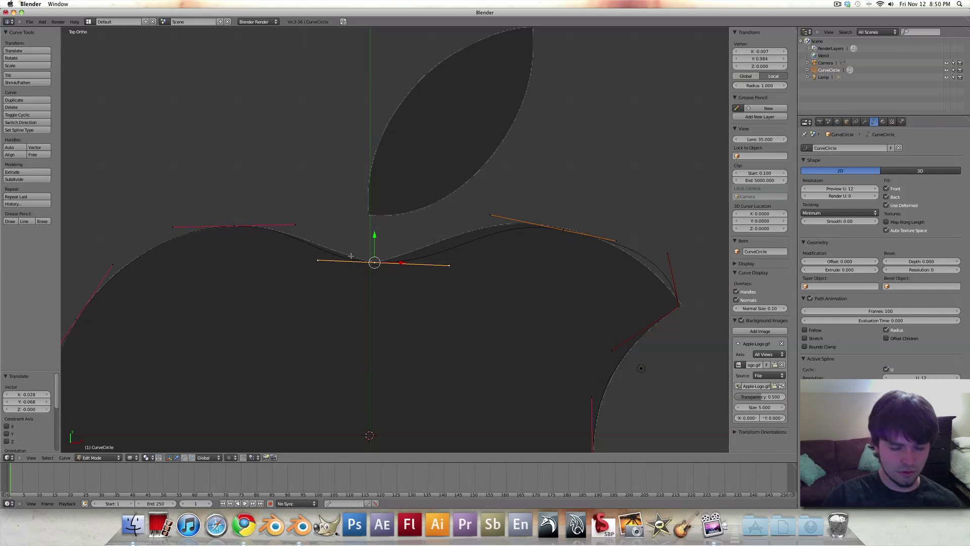
right_click(347, 261)
drag(318, 234, 262, 286)
click(349, 264)
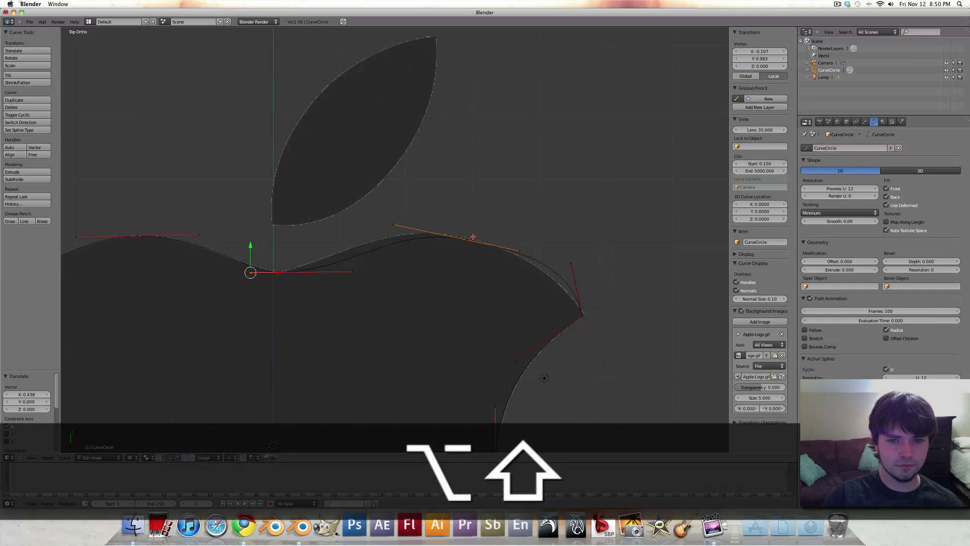
Step: Move the top-right lobe point onto the crest and level its handles by raising the right one along Y
right_click(462, 234)
key(g)
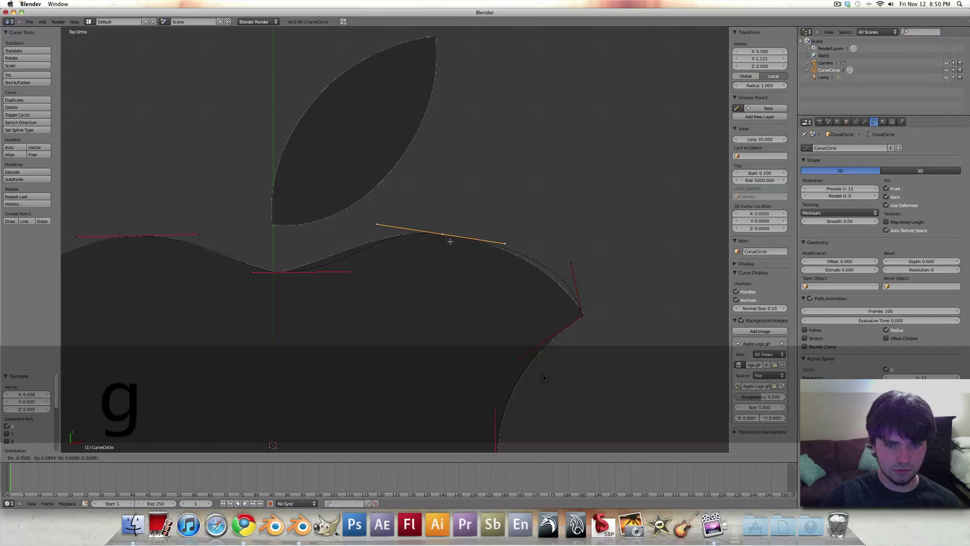
click(449, 241)
right_click(502, 242)
key(g)
key(y)
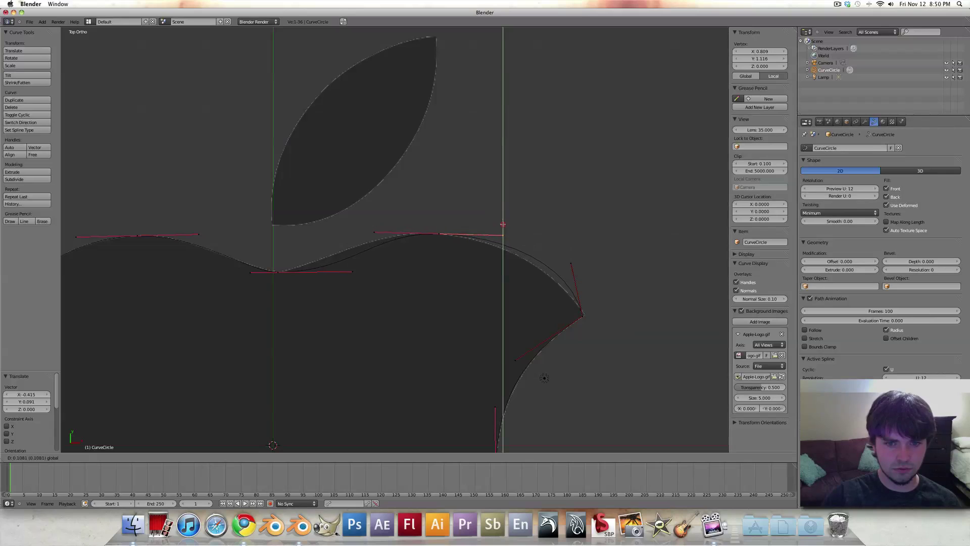
click(502, 223)
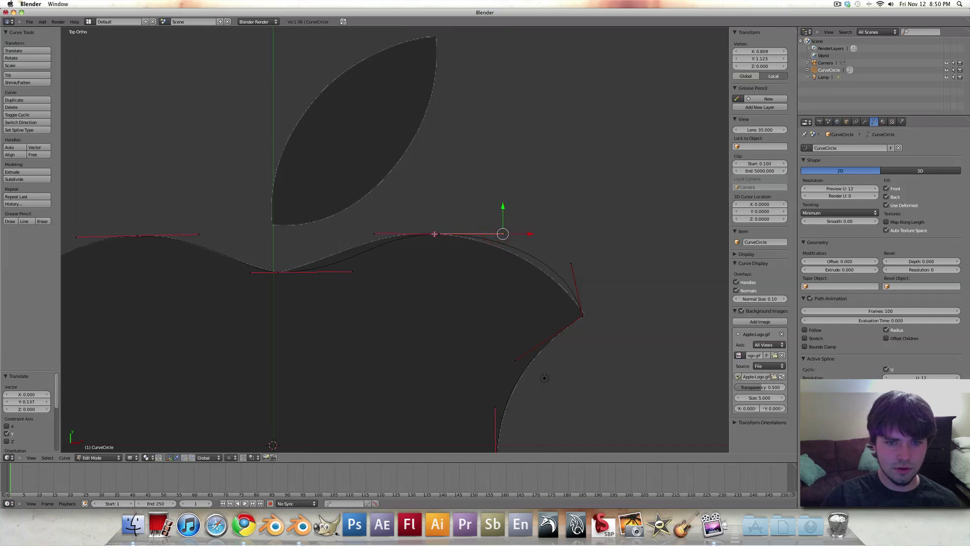
Step: Slide the top-right lobe point left along X and shorten the top dip point's right handle along X
right_click(464, 234)
key(g)
key(x)
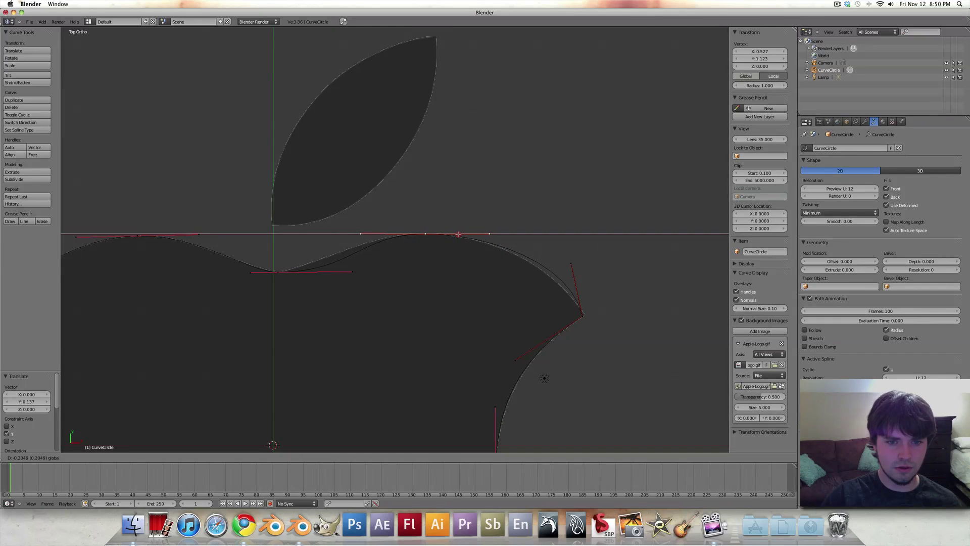
click(458, 234)
right_click(352, 272)
key(g)
key(x)
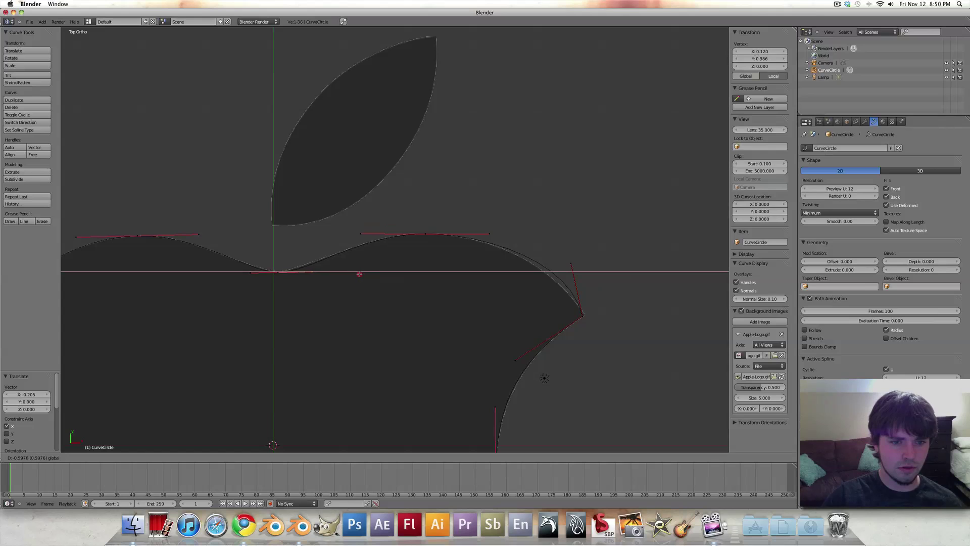
click(357, 275)
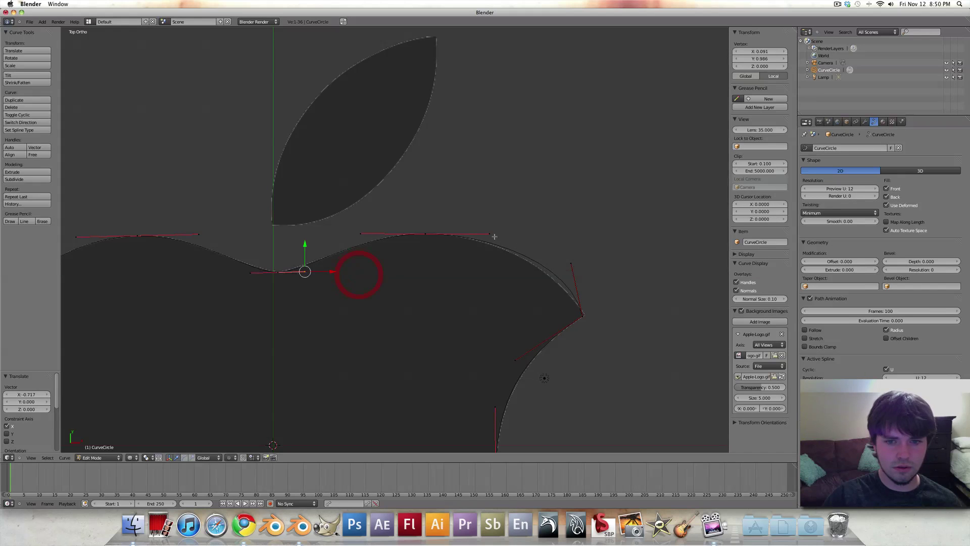
Step: Shorten the top-right lobe point's right handle along X by about 0.114
right_click(489, 233)
key(g)
key(x)
click(505, 235)
Step: Toggle the handle type of the upper bite tip's upper handle, pull it inward, and nudge the tip onto the logo's corner
right_click(573, 271)
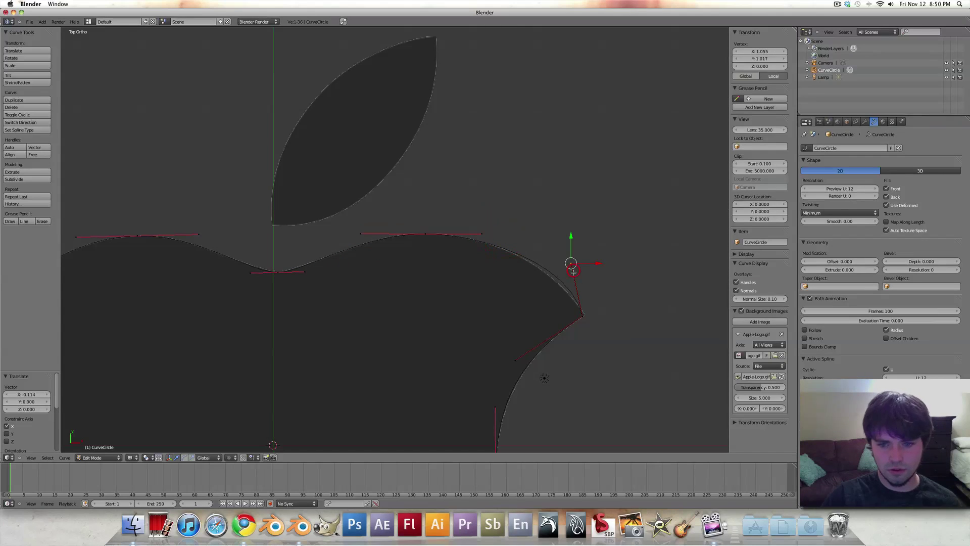
key(h)
key(g)
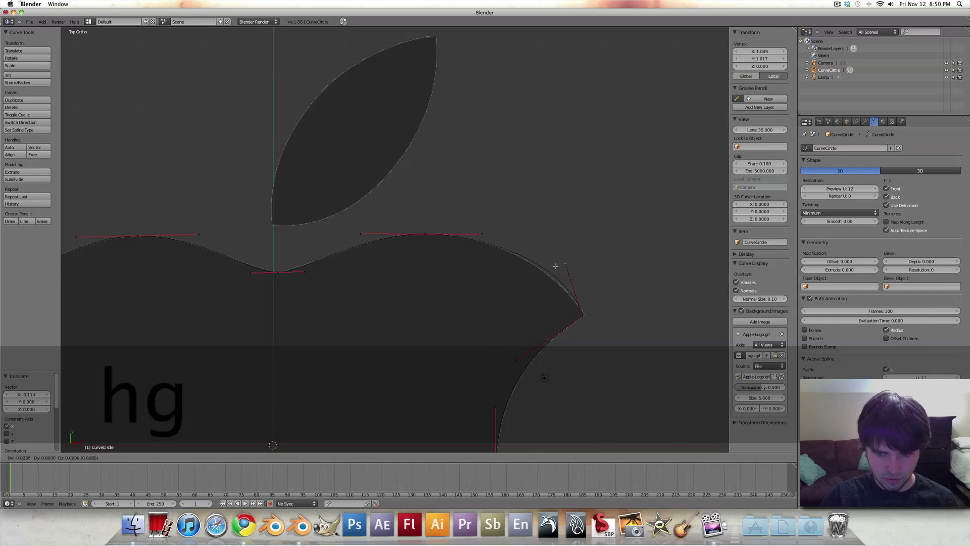
click(542, 266)
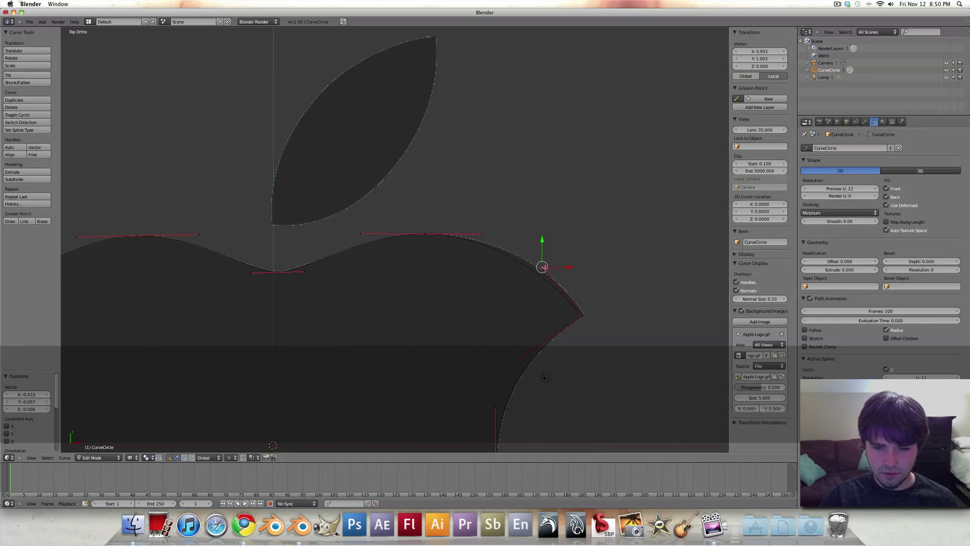
right_click(580, 311)
key(g)
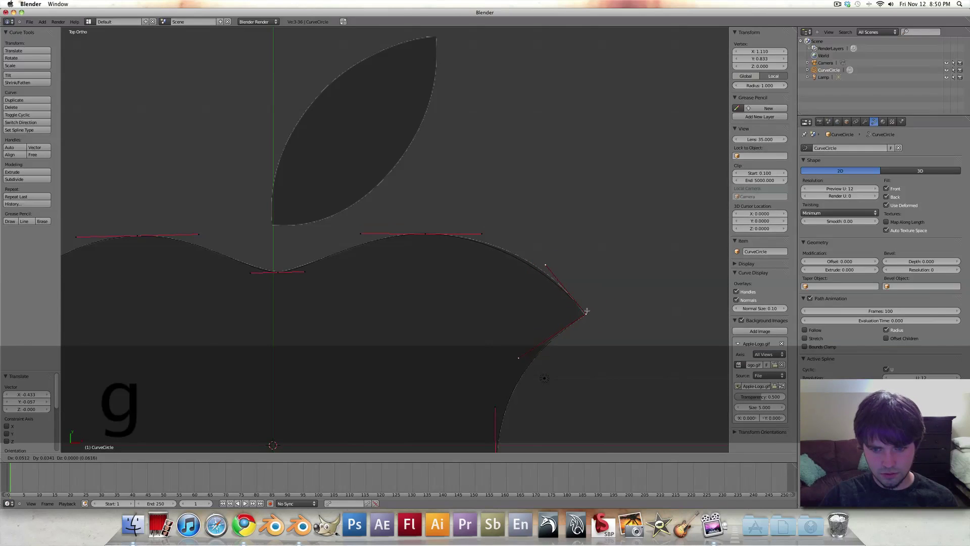
click(586, 311)
Step: Fine-tune the upper bite tip's upper handle and the top-right lobe point's right handle to match the outline
right_click(545, 261)
key(g)
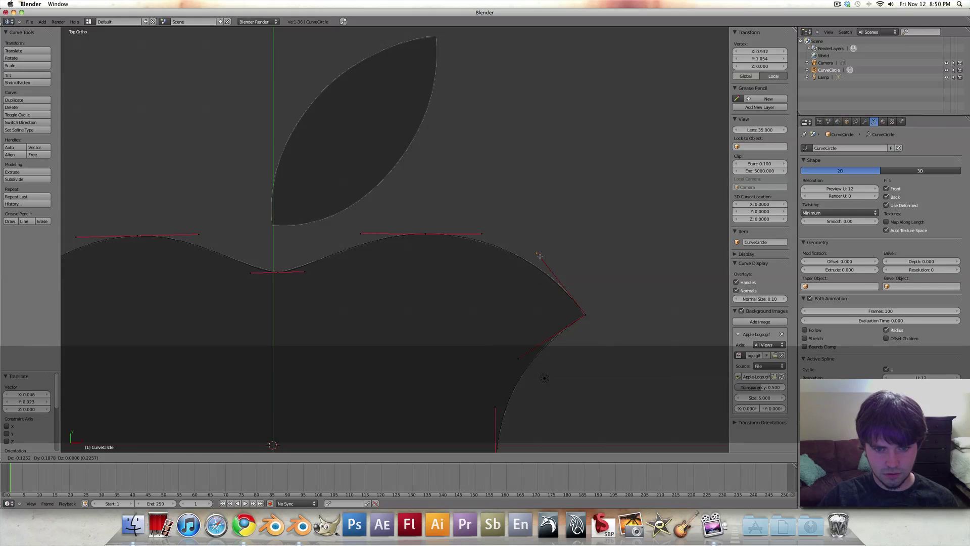
click(539, 257)
right_click(481, 233)
key(g)
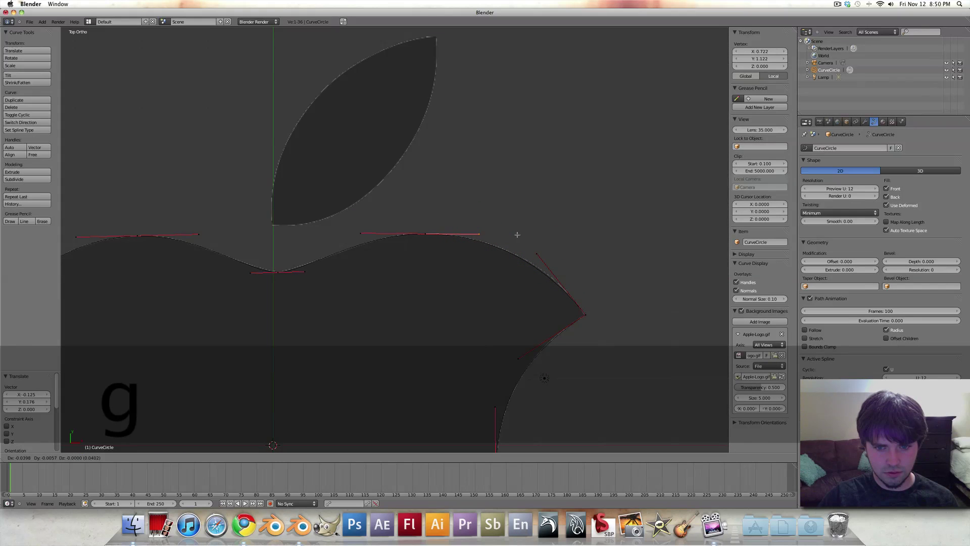
click(517, 234)
Step: Nudge the upper bite tip's lower handle so the curve follows the upper part of the bite
shift+middle_drag(517, 358, 477, 238)
right_click(477, 238)
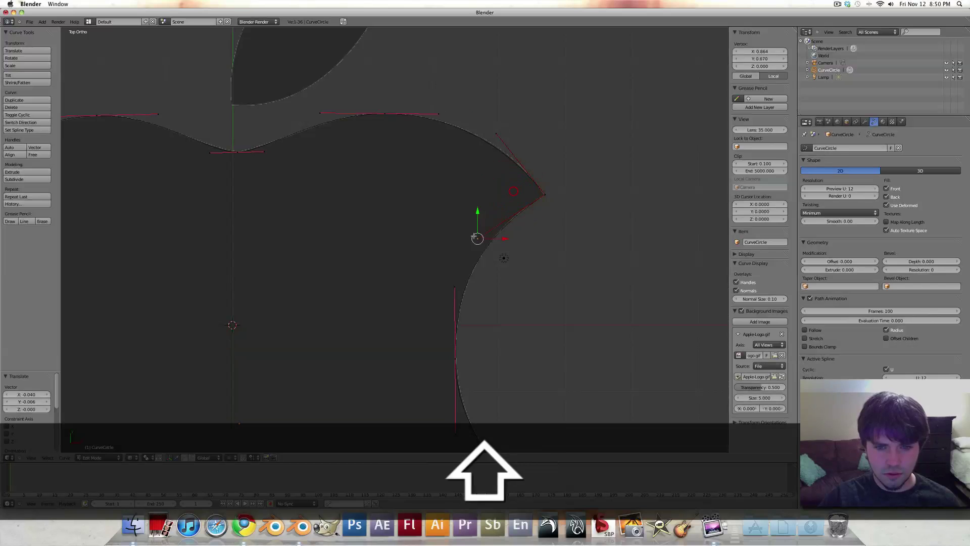
key(g)
click(479, 236)
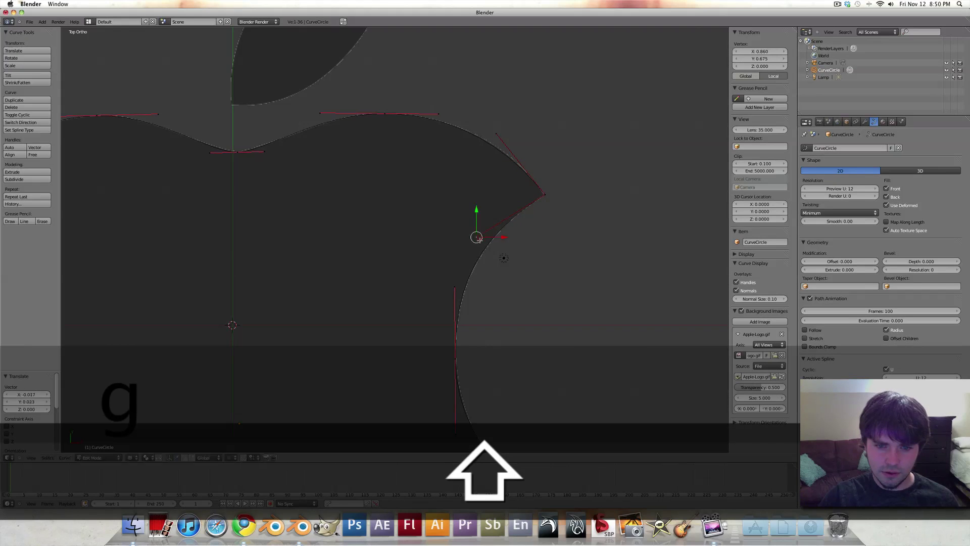
shift+middle_drag(488, 258, 476, 147)
right_click(476, 147)
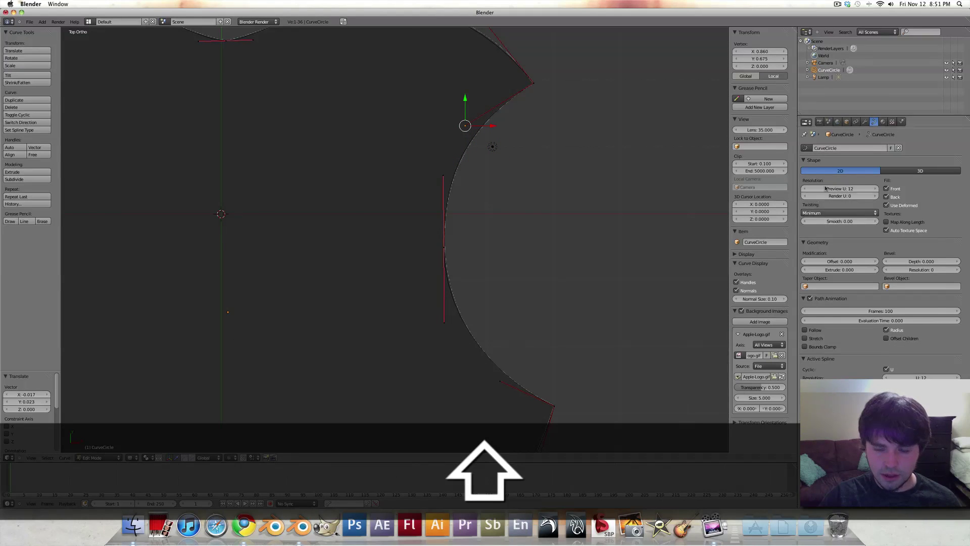
Step: Check the filled apple shape in solid view and nudge the bite's innermost point along X by about 0.012
key(z)
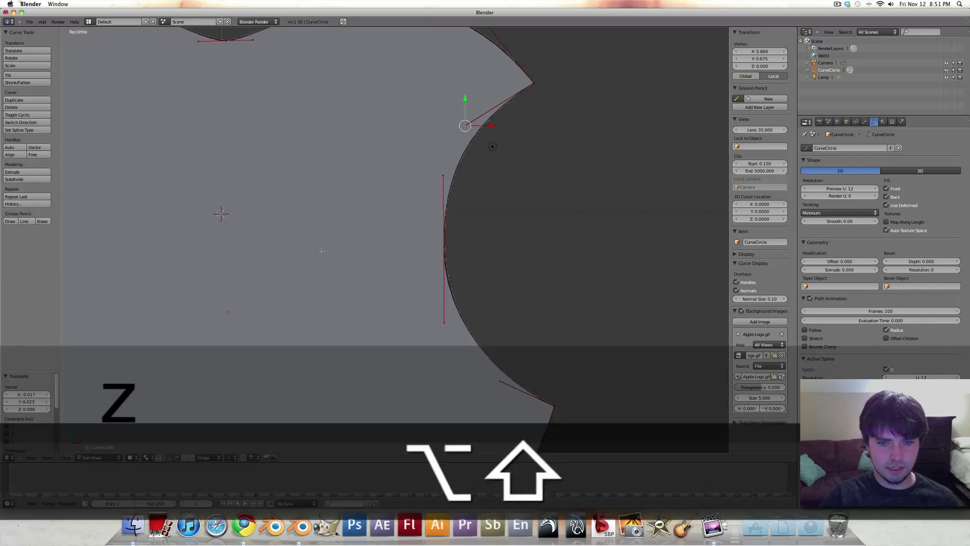
scroll(357, 229, down, 5)
mouse_move(320, 251)
alt+shift+mouse_down()
mouse_move(358, 228)
mouse_move(417, 230)
alt+shift+mouse_up()
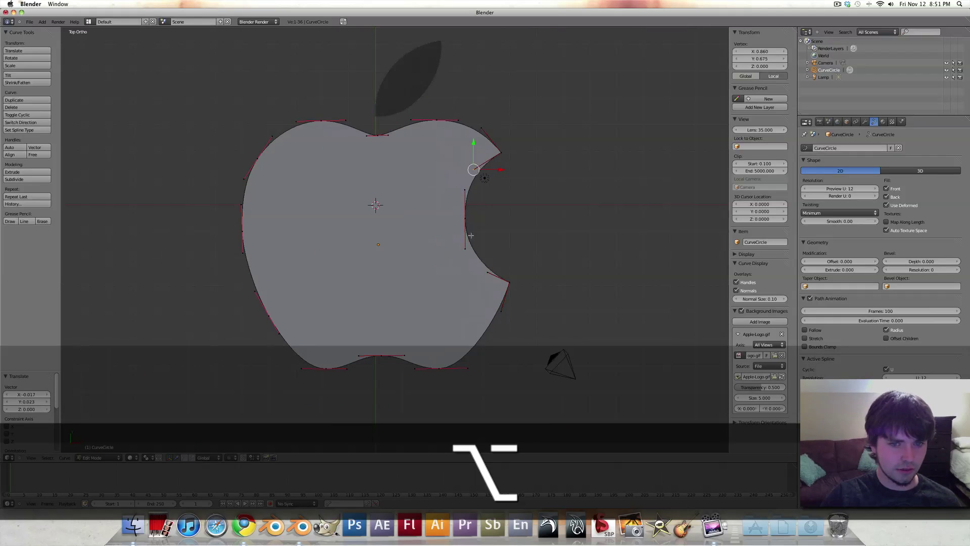
scroll(469, 235, up, 7)
right_click(448, 172)
drag(467, 174, 385, 184)
scroll(399, 285, down, 5)
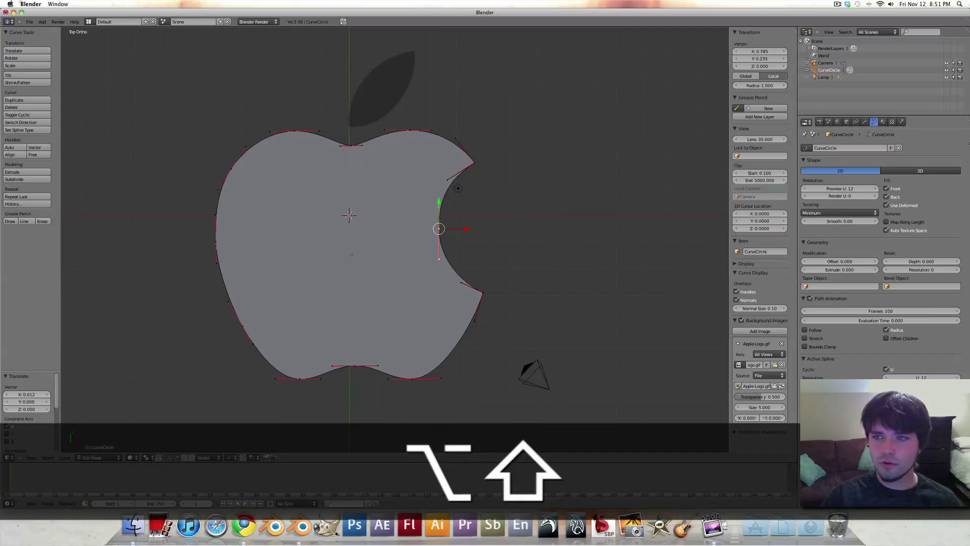
Step: Return to wireframe, add a curve circle inside the same curve object, and place it over the leaf
key(z)
alt+shift+drag(515, 181, 537, 238)
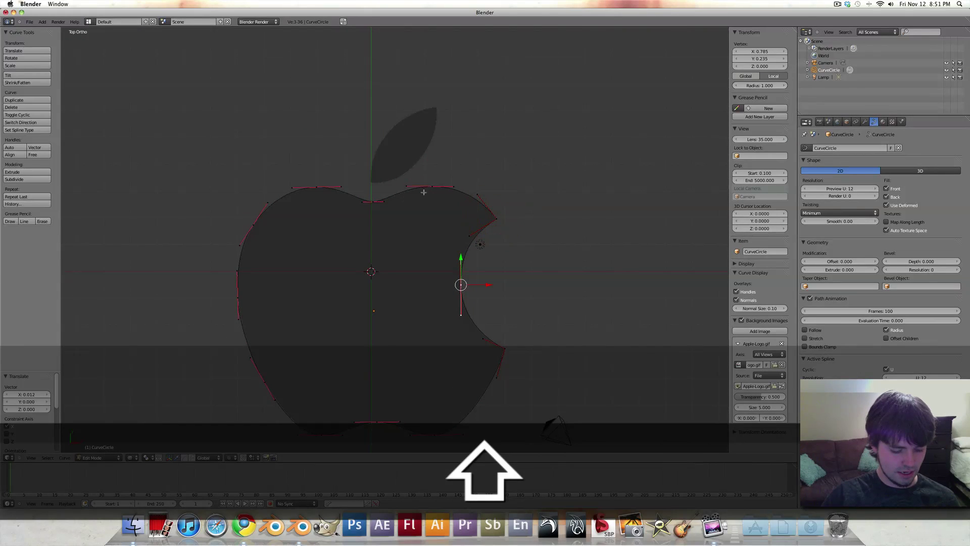
key(shift+a)
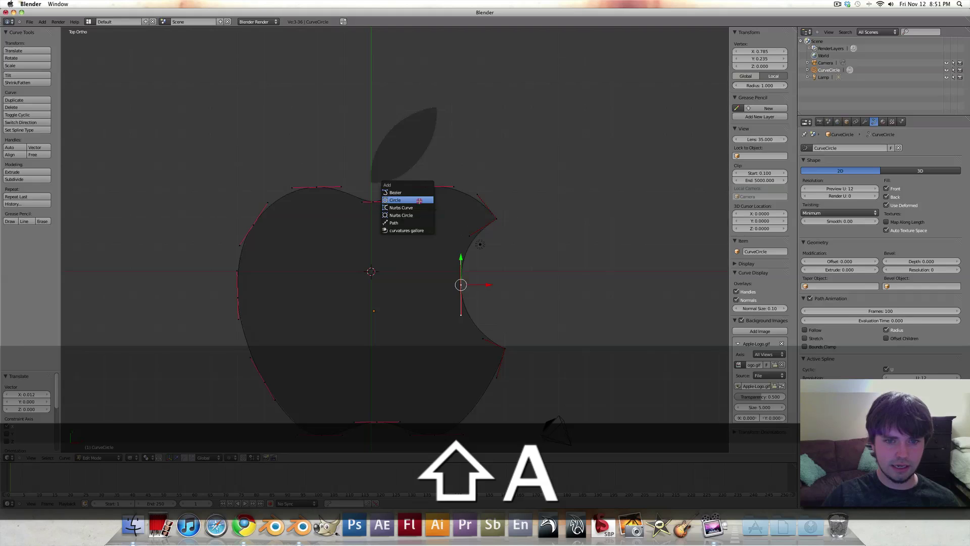
click(419, 200)
key(g)
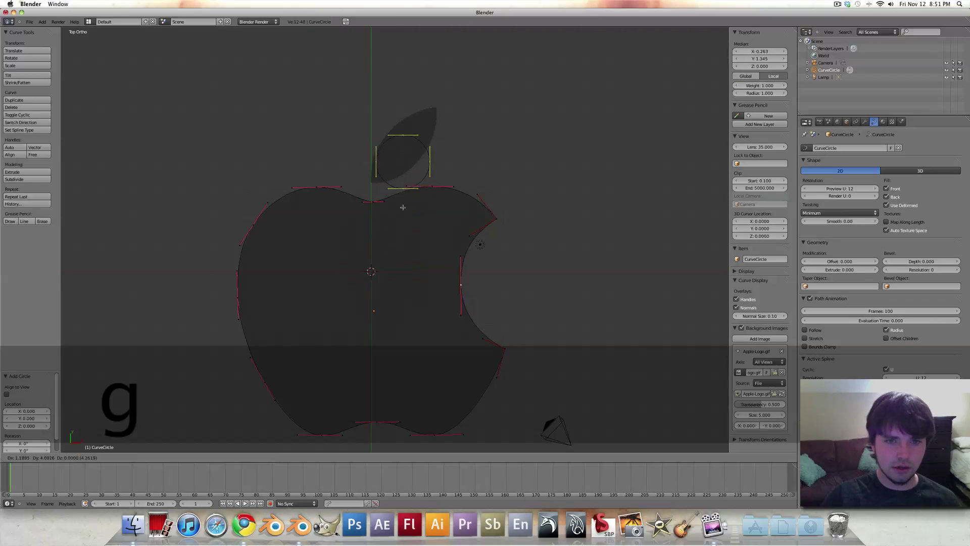
click(405, 205)
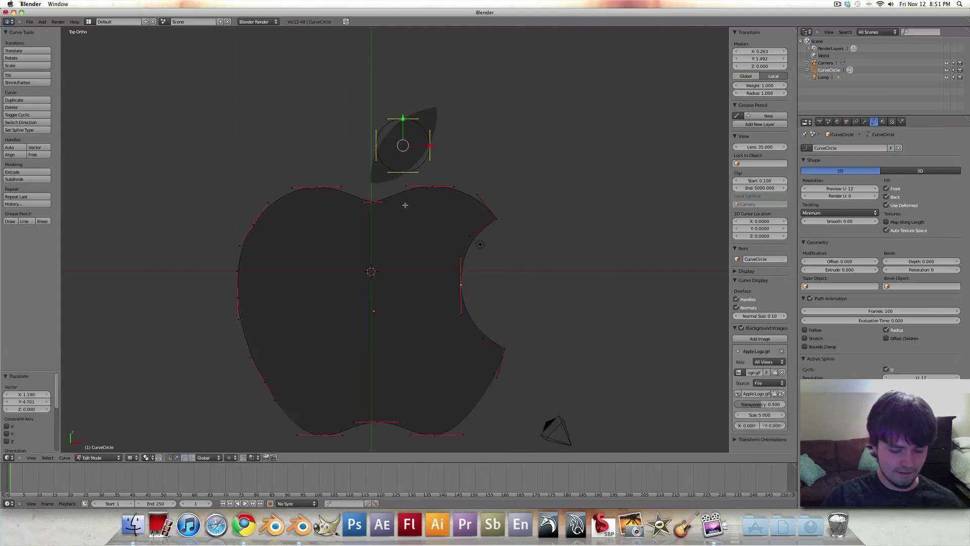
Step: Scale the leaf circle to about 0.746, center it on the leaf, and rotate it about 41.5° to match the leaf's slant
key(s)
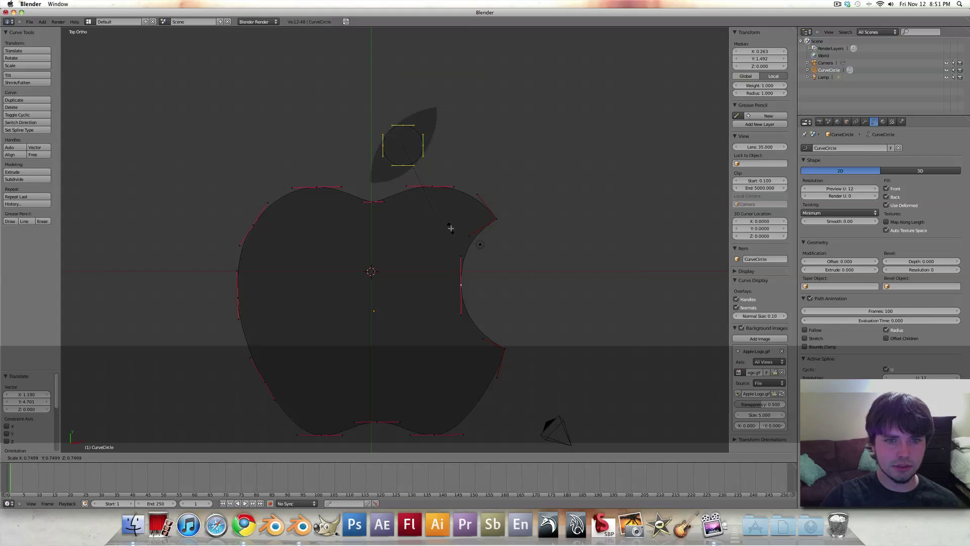
click(450, 228)
alt+shift+drag(451, 228, 455, 286)
key(g)
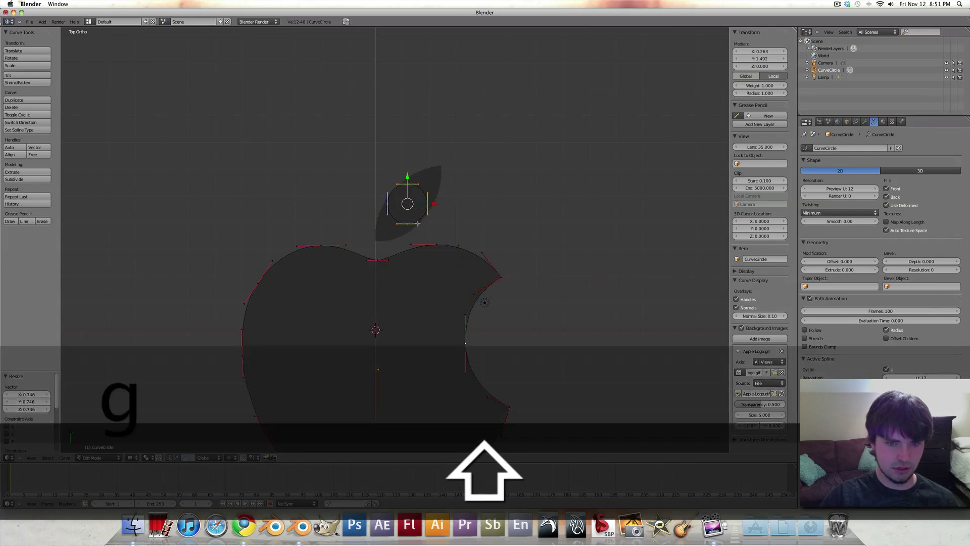
click(419, 224)
key(r)
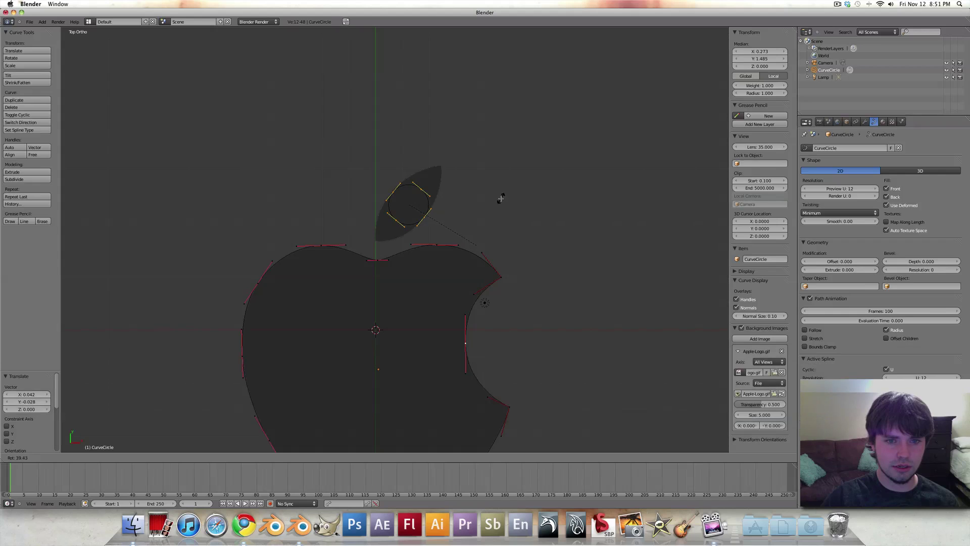
click(499, 200)
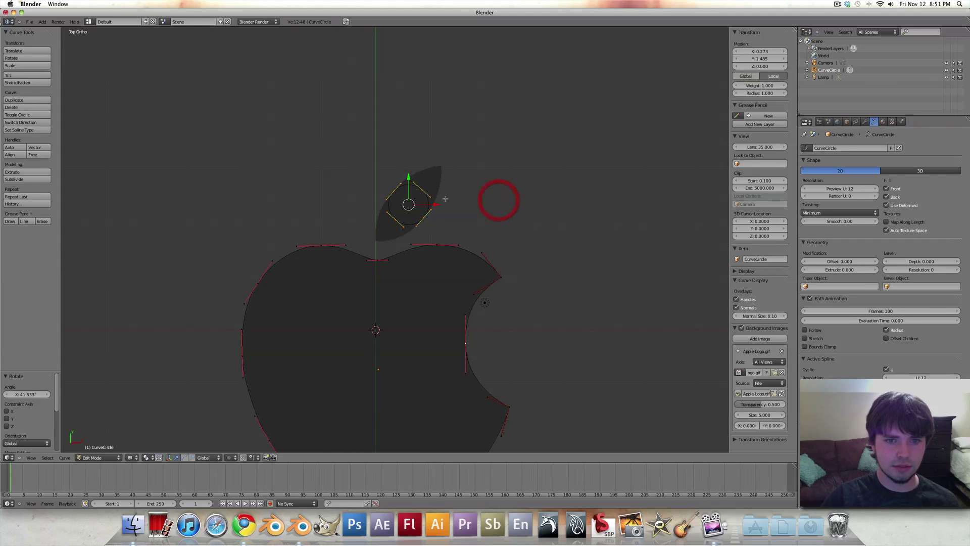
Step: Move the circle's upper and lower points onto the leaf's two tips and make both points' handles free
right_click(423, 190)
key(g)
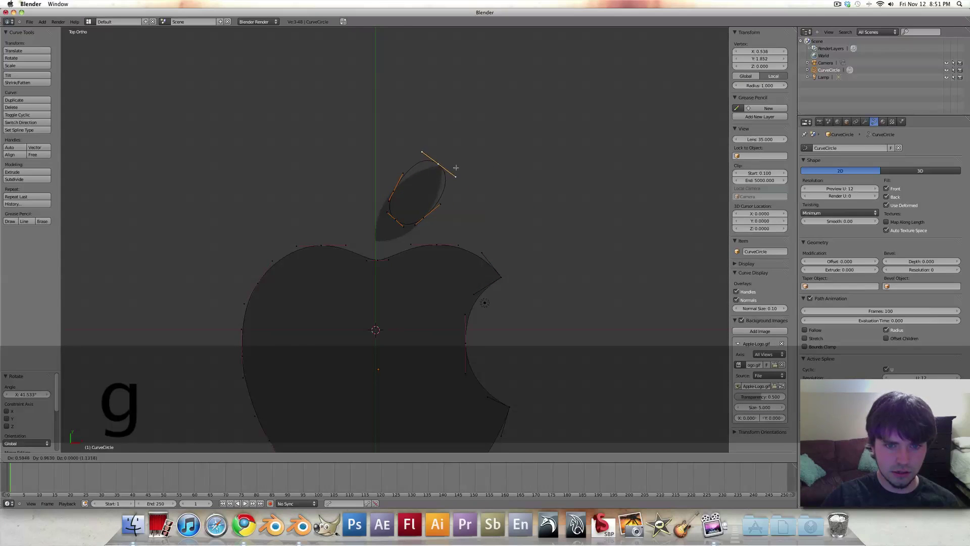
click(460, 168)
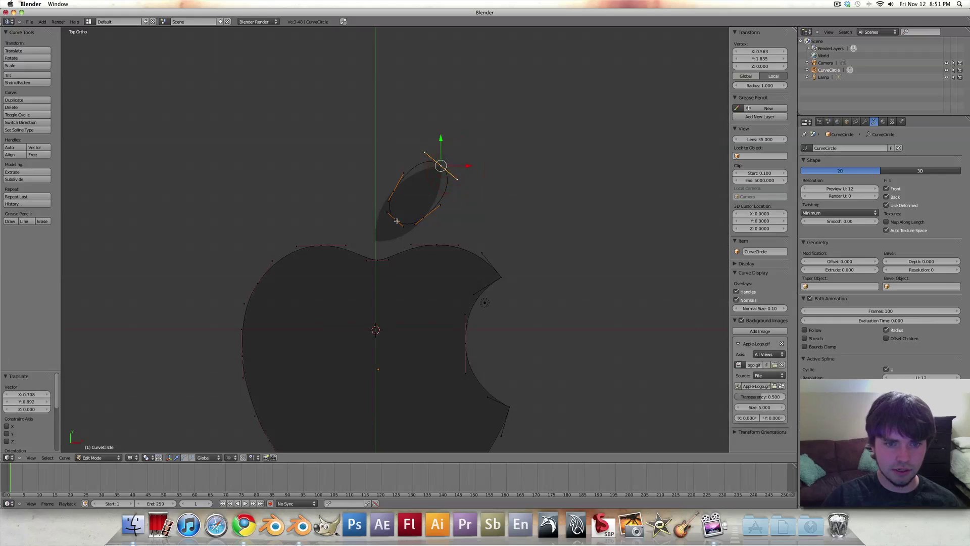
right_click(397, 221)
key(g)
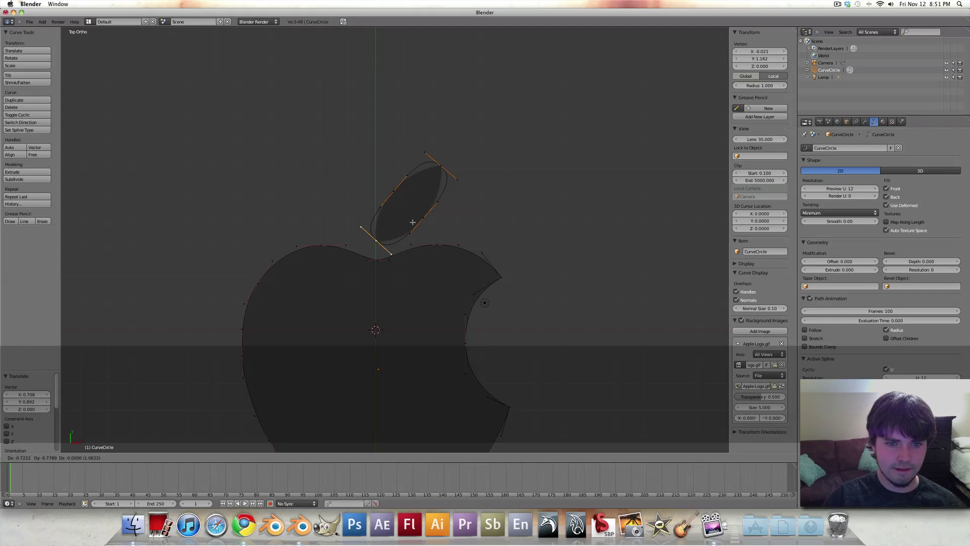
click(413, 222)
shift+right_click(445, 162)
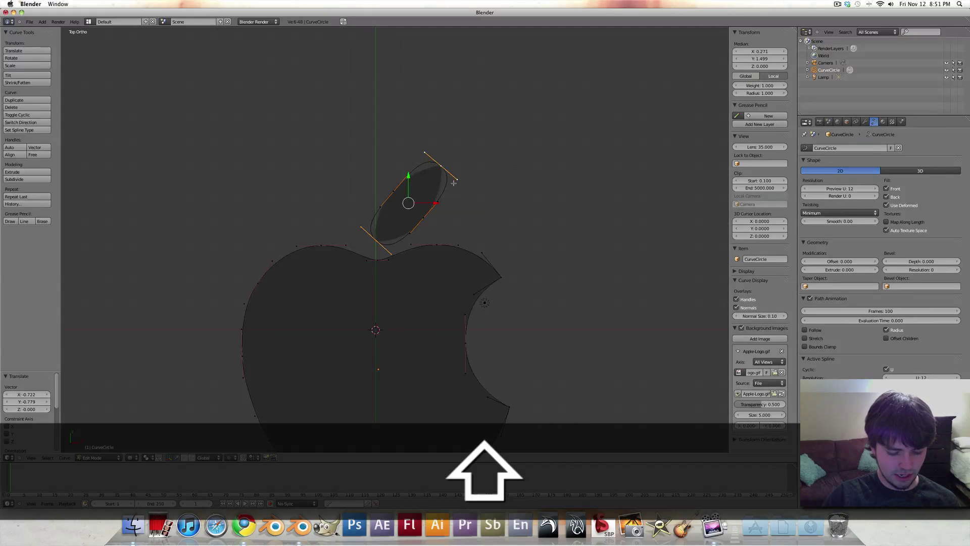
key(v)
click(444, 181)
Step: Reposition both handles of the leaf's upper tip so the curve follows the leaf's edges on either side
scroll(434, 157, up, 6)
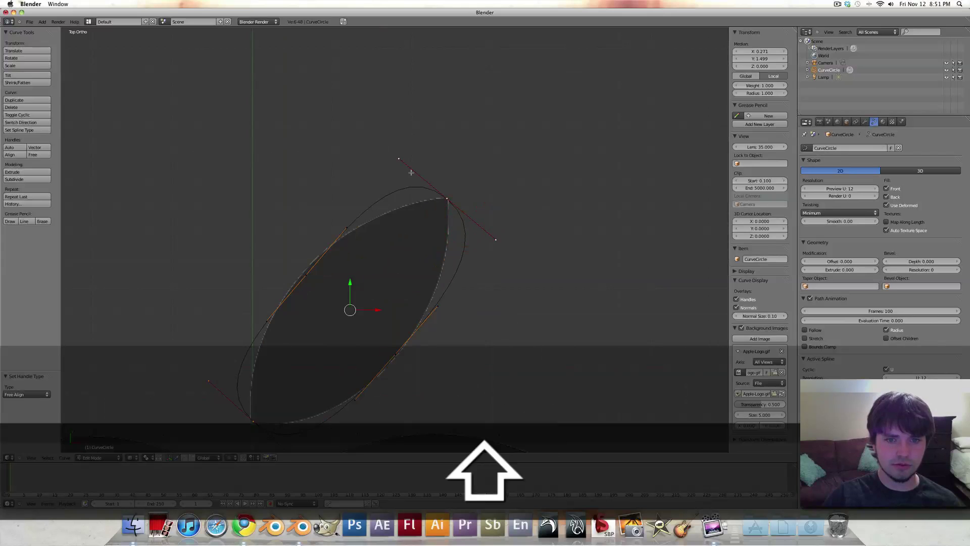
right_click(399, 158)
key(g)
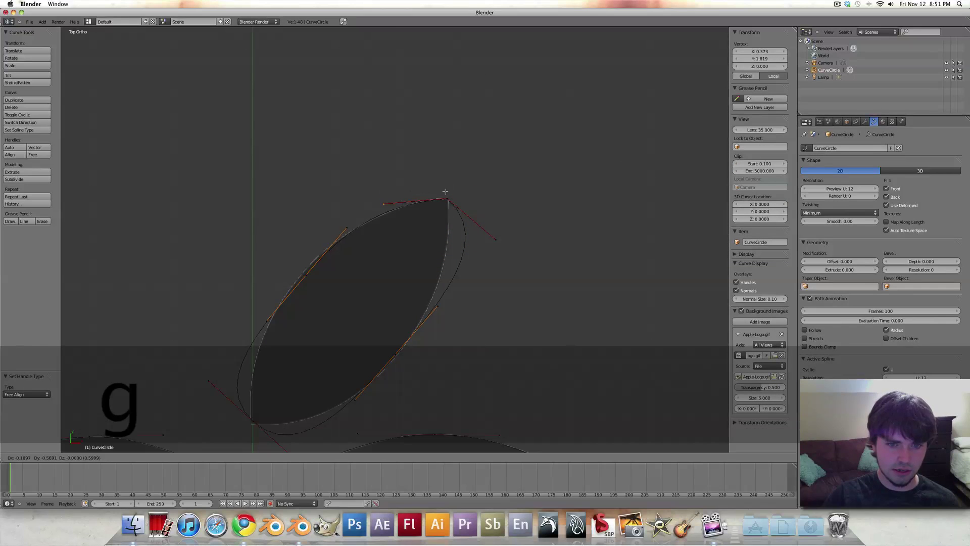
click(445, 192)
right_click(496, 240)
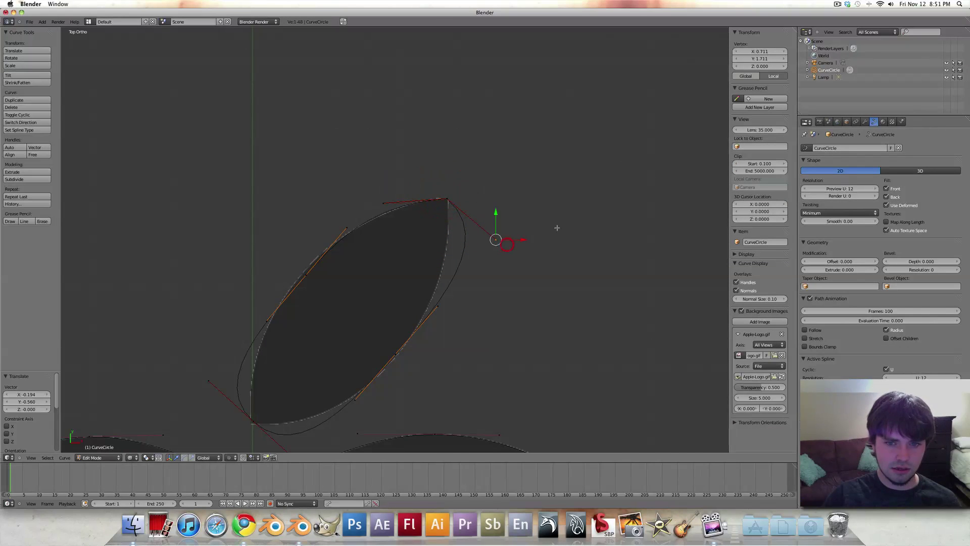
key(g)
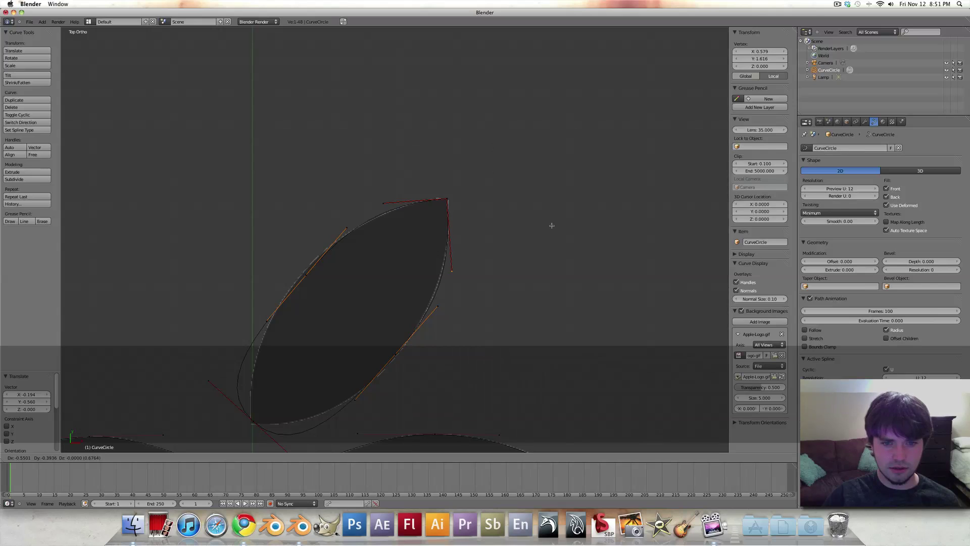
click(552, 225)
Step: Reposition both handles of the leaf's lower tip to follow its edges, and nudge the tip point onto the corner
alt+shift+drag(550, 223, 637, 60)
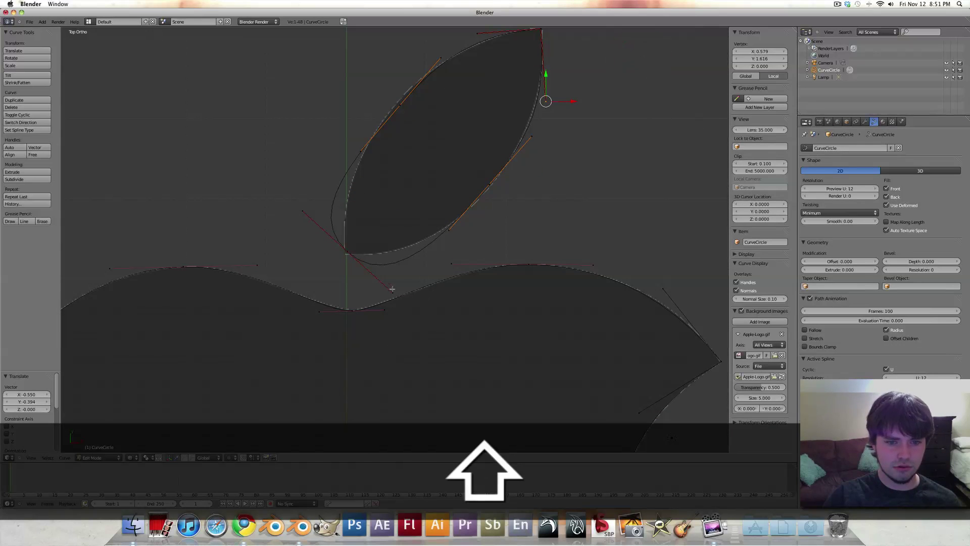
key(g)
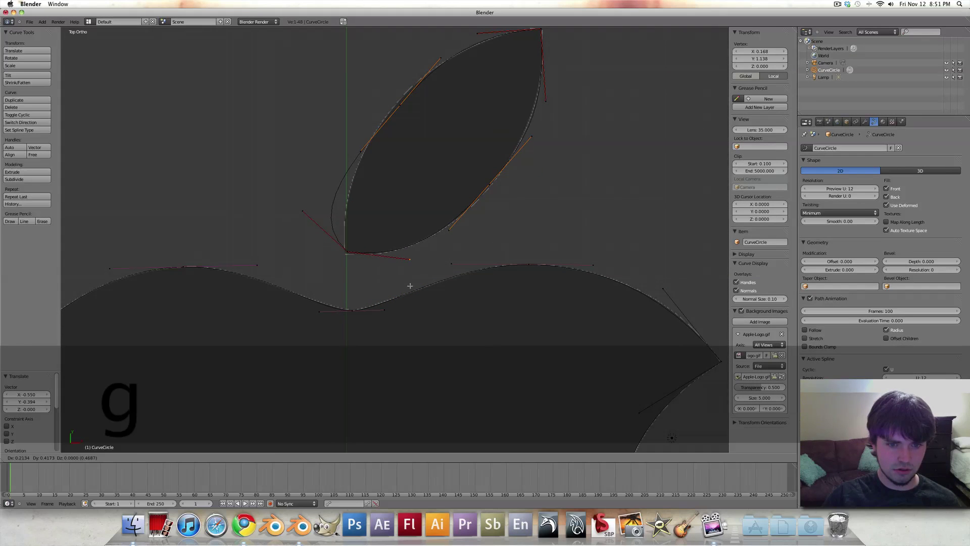
click(410, 286)
right_click(304, 210)
key(g)
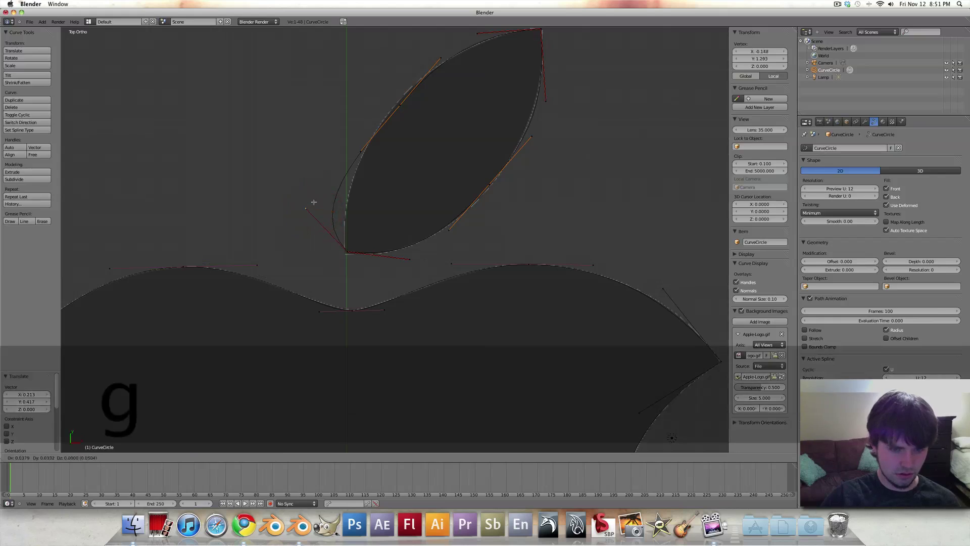
click(317, 205)
right_click(346, 251)
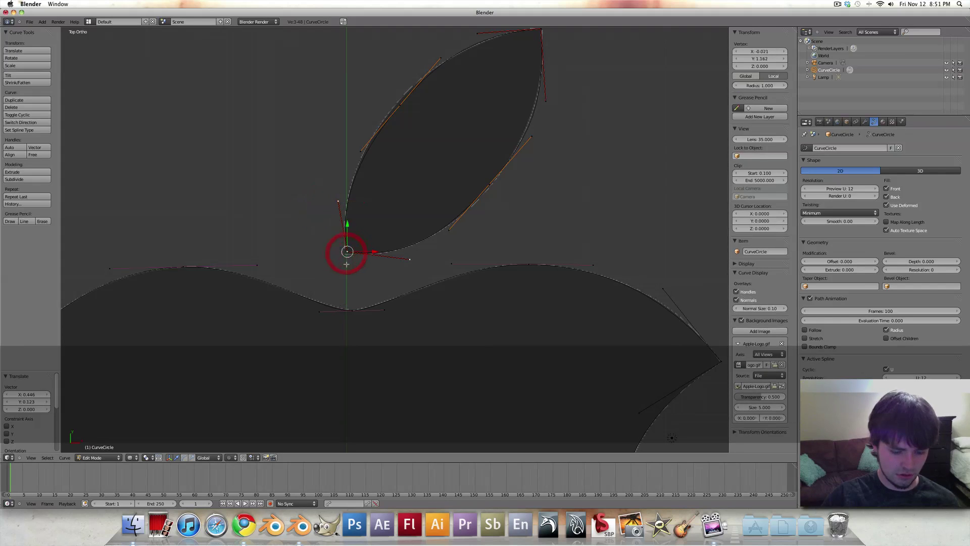
key(g)
click(343, 266)
Step: Nudge the upper handle of the leaf's right-side point inward by about 0.043 in X and 0.028 in Y
alt+shift+drag(353, 230, 327, 266)
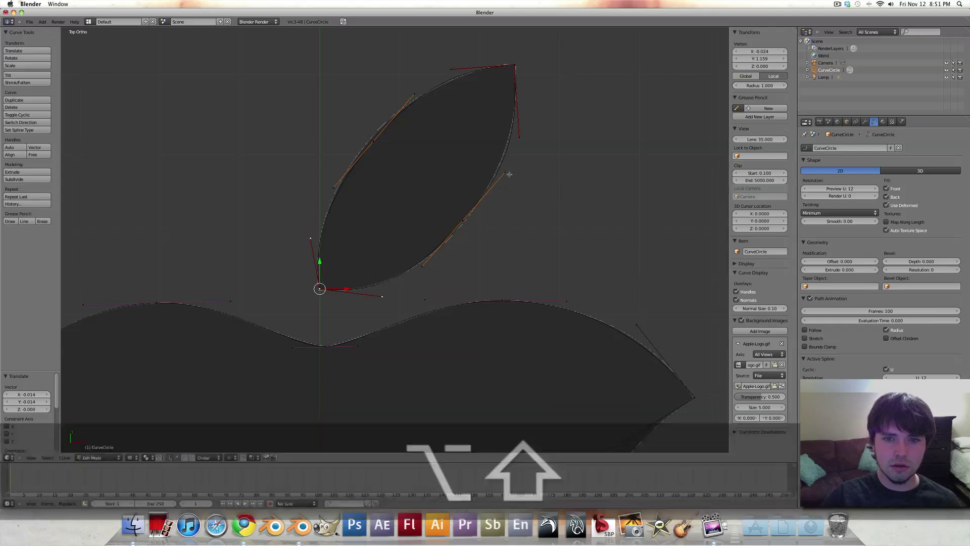
right_click(505, 173)
key(g)
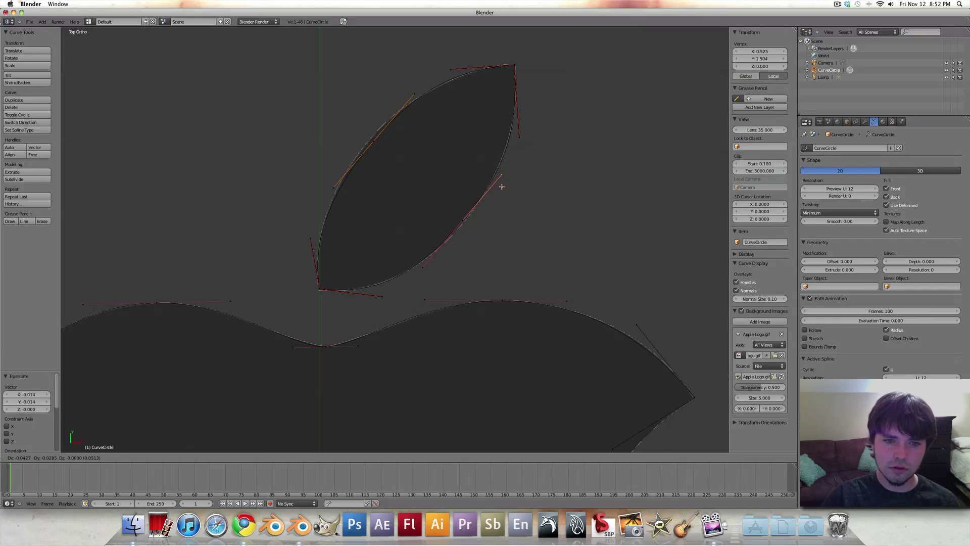
click(500, 186)
Step: Nudge the leaf's left-side point outward and adjust its upper and lower handles to match the leaf's outline
right_click(377, 141)
key(g)
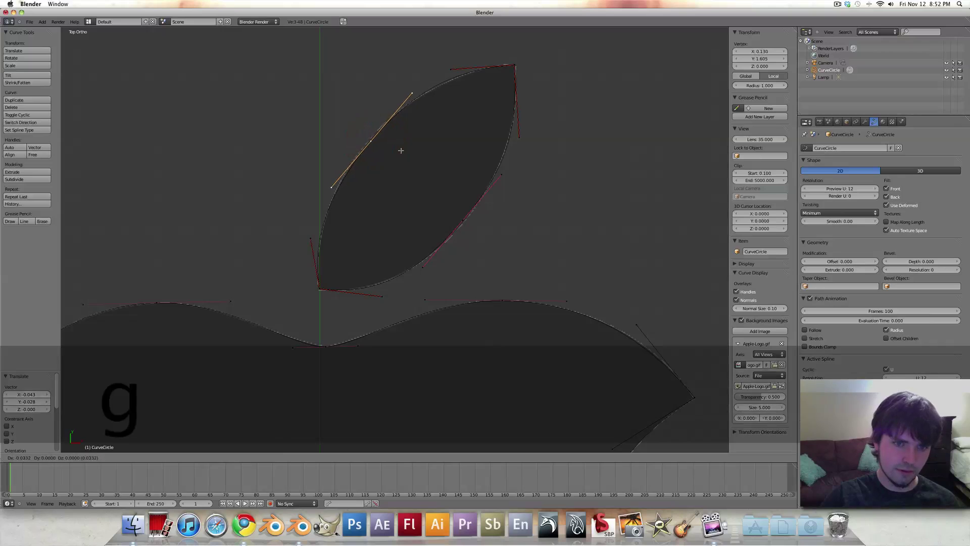
click(399, 149)
right_click(406, 85)
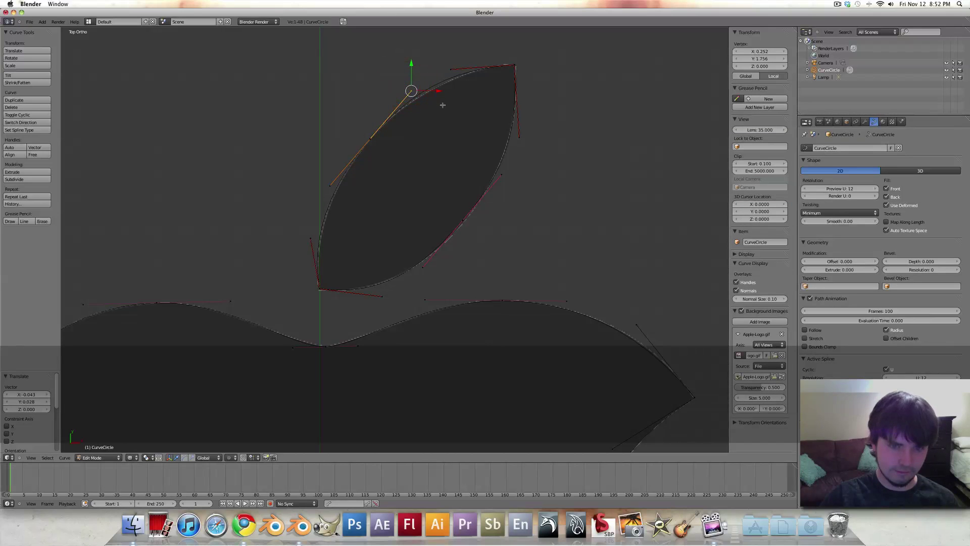
key(g)
click(438, 111)
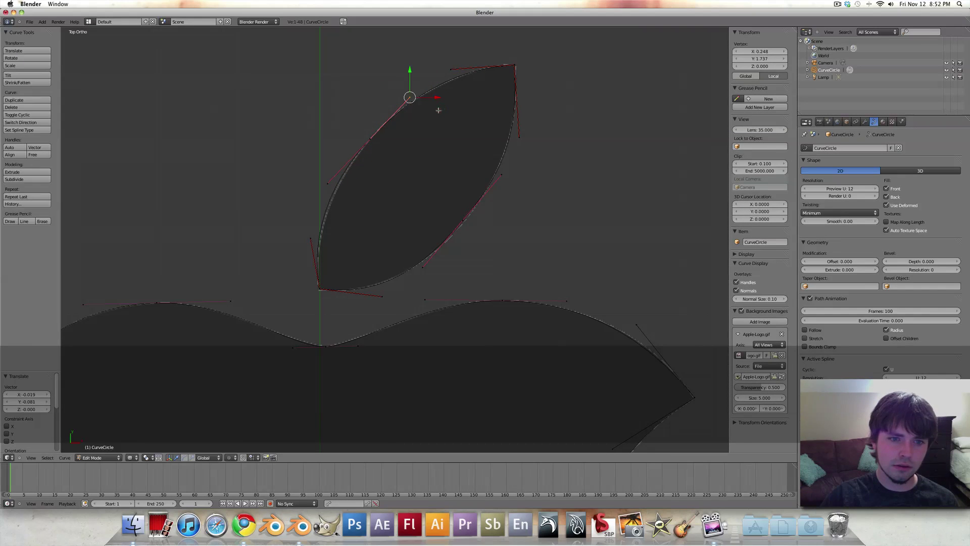
right_click(328, 182)
key(g)
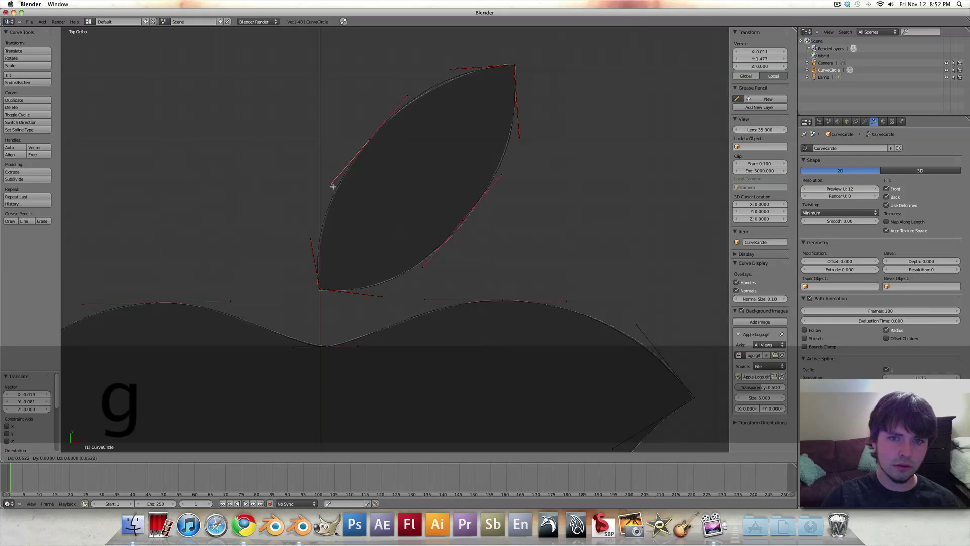
click(333, 186)
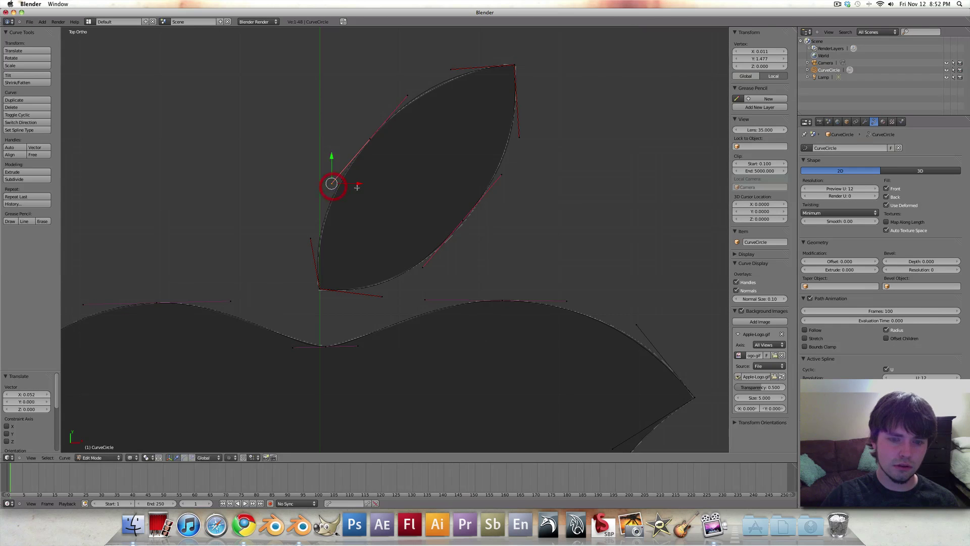
Step: Leave Edit Mode, view the whole logo filled in solid shading, and raise it about 0.814 along Z
scroll(357, 187, down, 8)
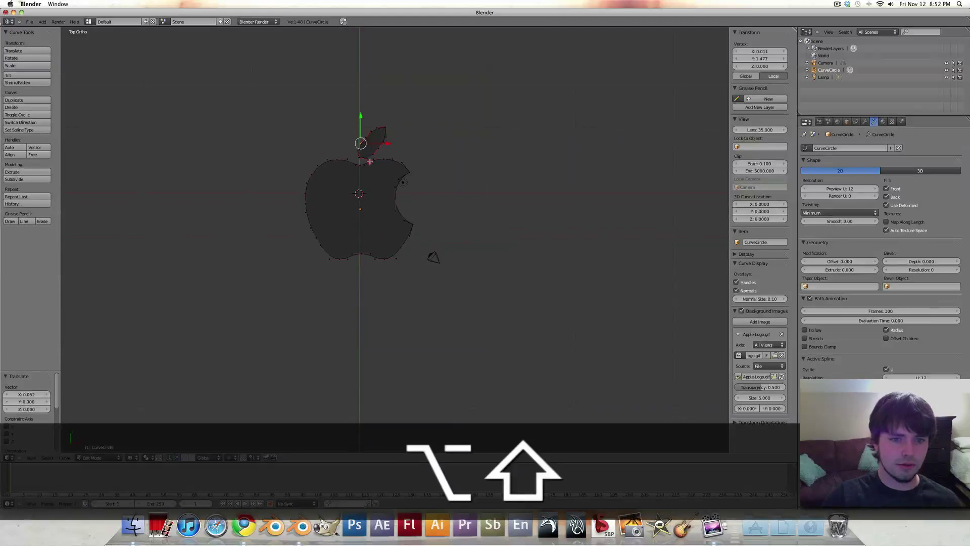
key(Tab)
middle_drag(394, 203, 367, 192)
key(z)
alt+drag(367, 193, 403, 292)
scroll(374, 206, up, 9)
scroll(407, 238, down, 2)
scroll(444, 268, down, 5)
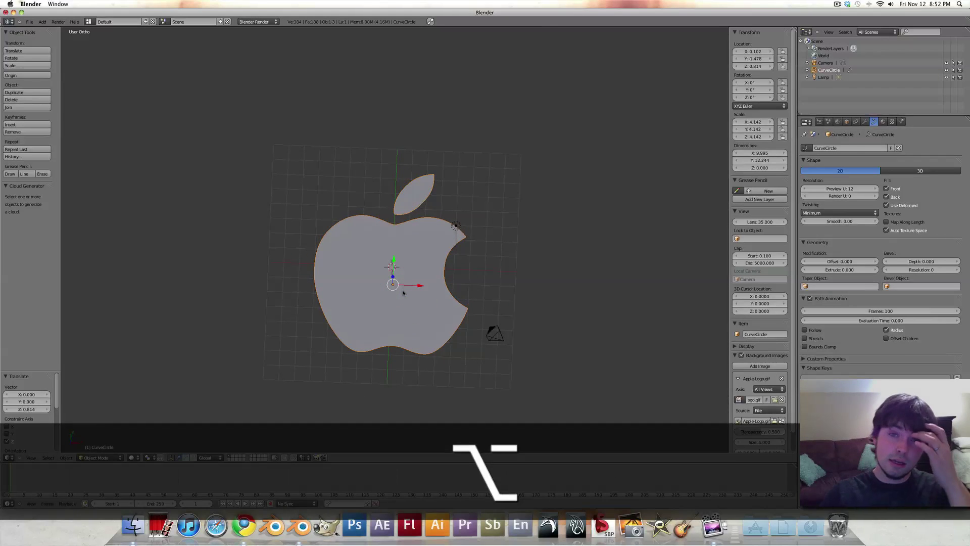